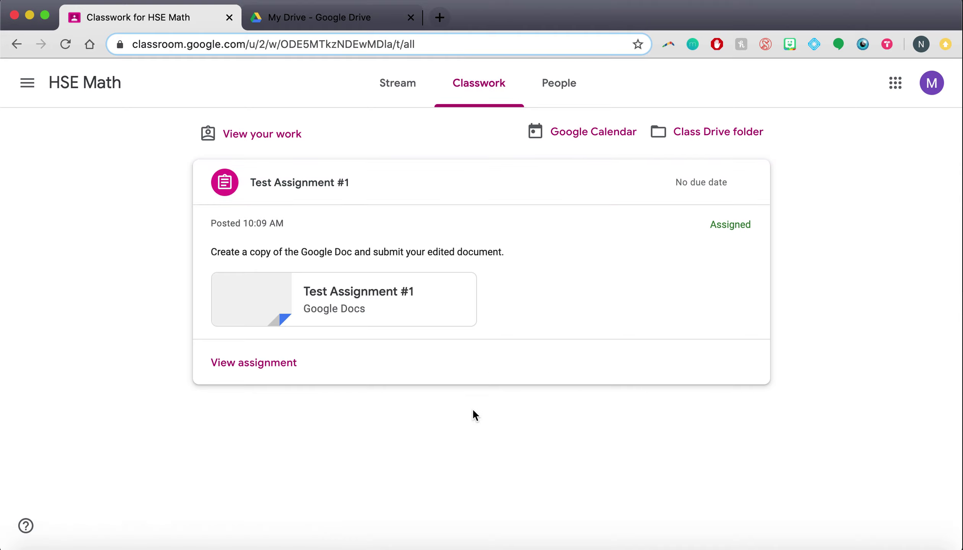
Step: Open the full assignment page for Test Assignment #1
{"action": "left_click", "coordinate": [370, 193]}
{"action": "left_click", "coordinate": [370, 194]}
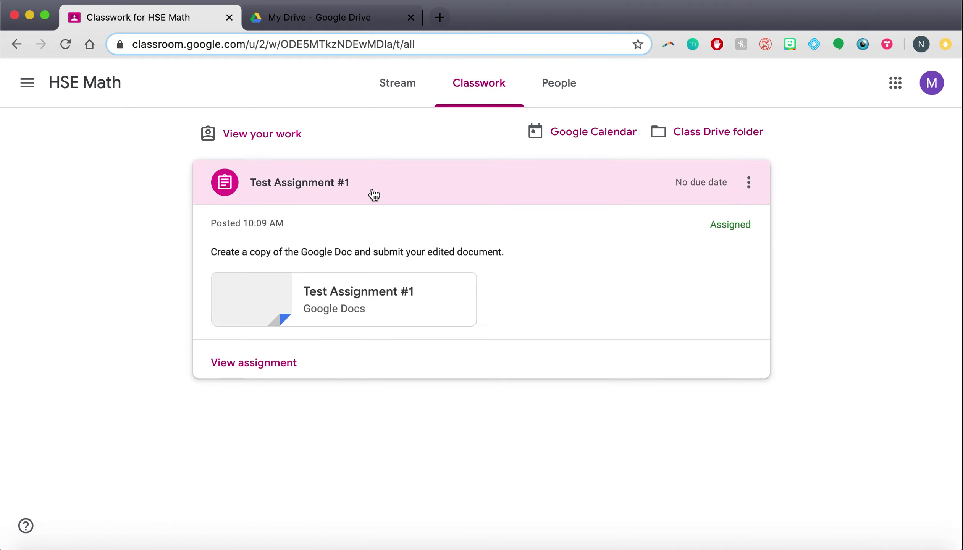
{"action": "left_click", "coordinate": [261, 370]}
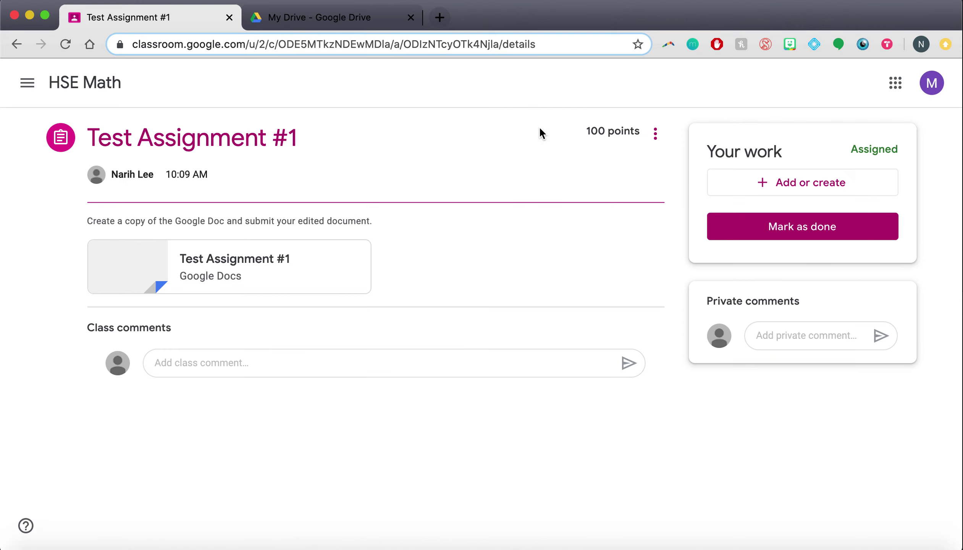
Step: Review the assignment's points and instructions, and open the attached Test Assignment #1 Google Doc
{"action": "left_click_drag", "start_coordinate": [588, 133], "coordinate": [628, 133]}
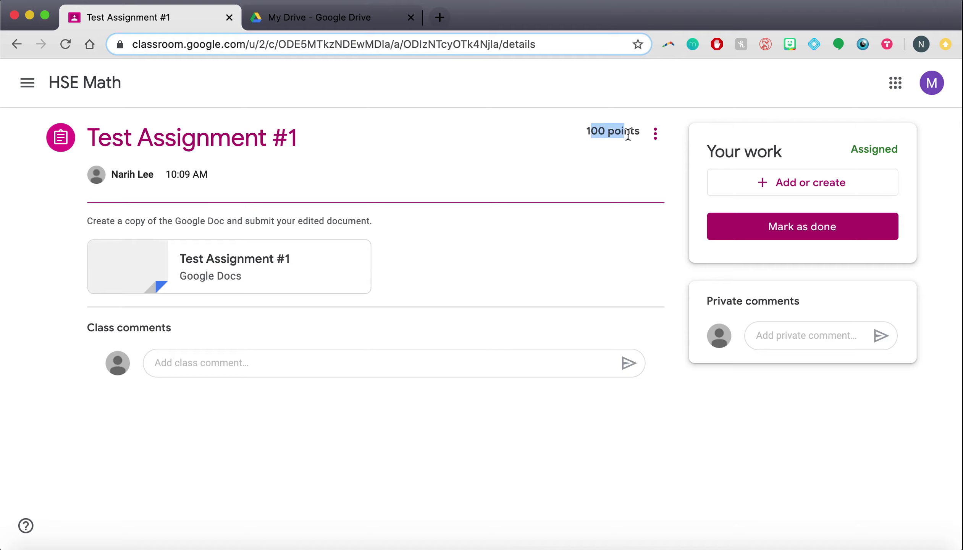
{"action": "left_click", "coordinate": [624, 157]}
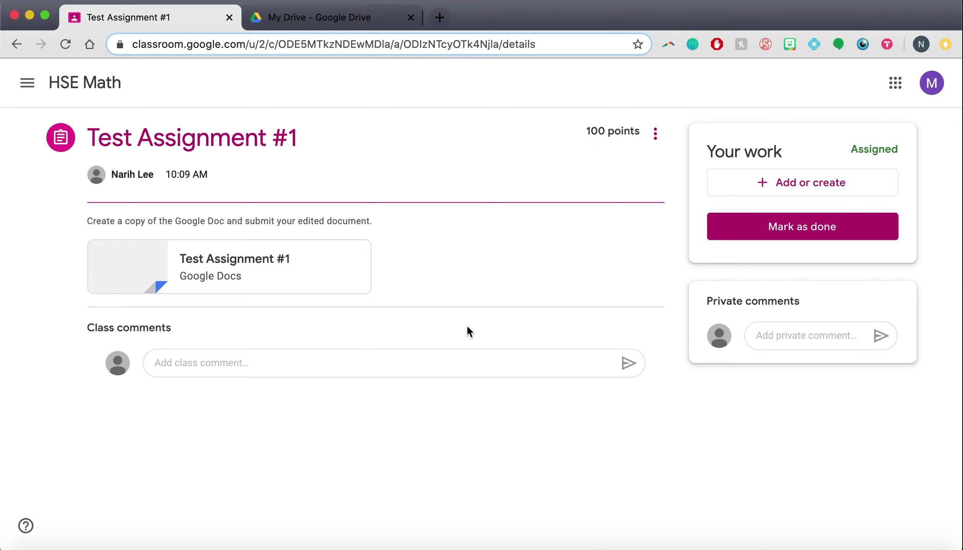
{"action": "left_click_drag", "start_coordinate": [80, 222], "coordinate": [178, 222]}
{"action": "left_click", "coordinate": [179, 222]}
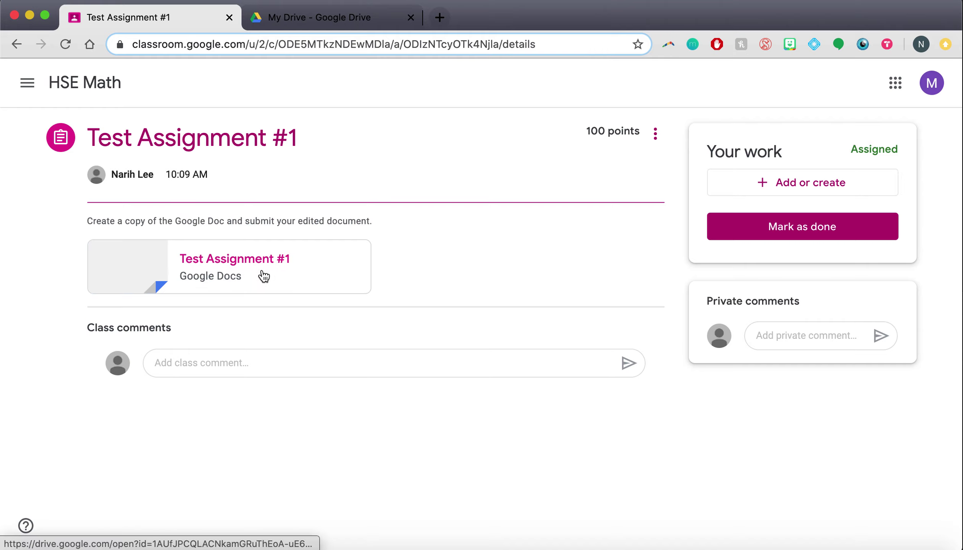
{"action": "left_click", "coordinate": [264, 276]}
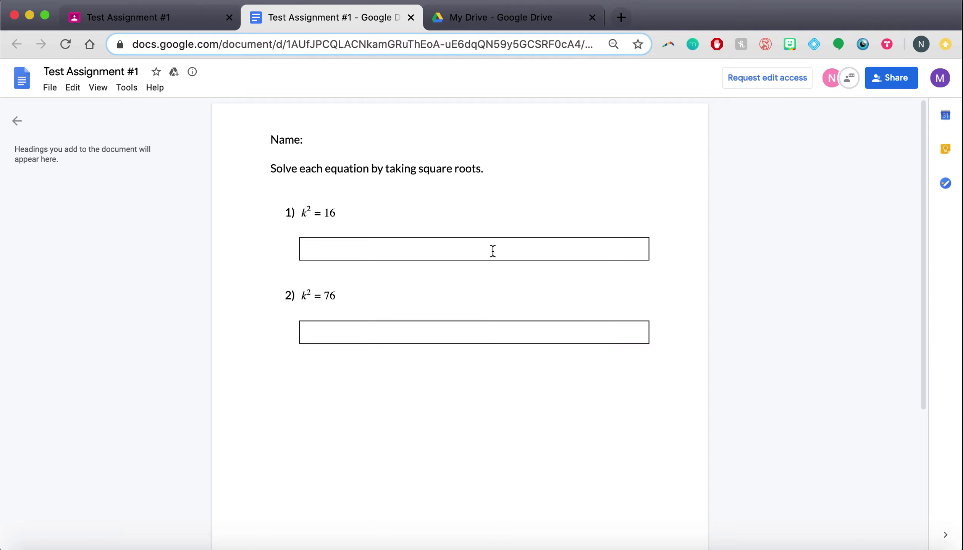
Step: Start a copy of the document and name it Test Assignment #1, followed by an underscore and the student's name
{"action": "left_click", "coordinate": [56, 92]}
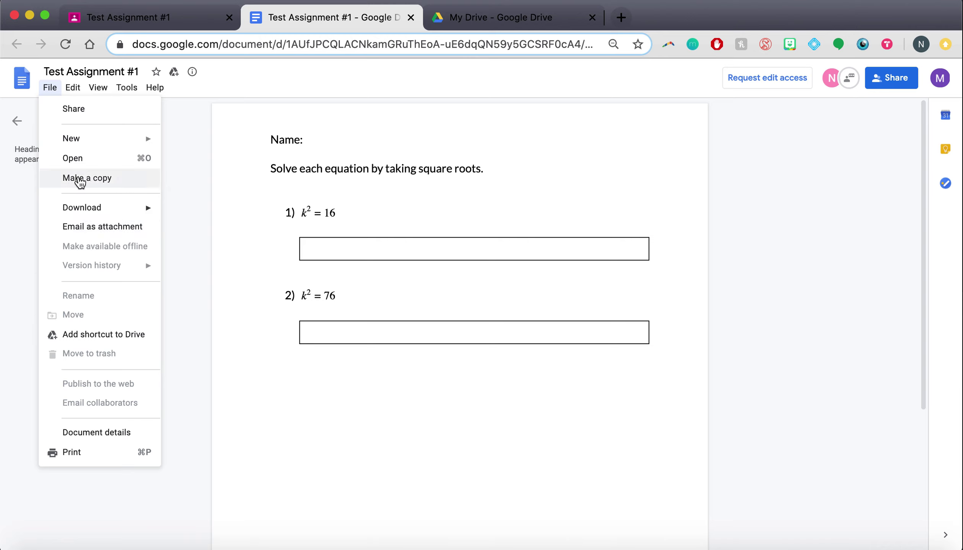
{"action": "left_click", "coordinate": [81, 178]}
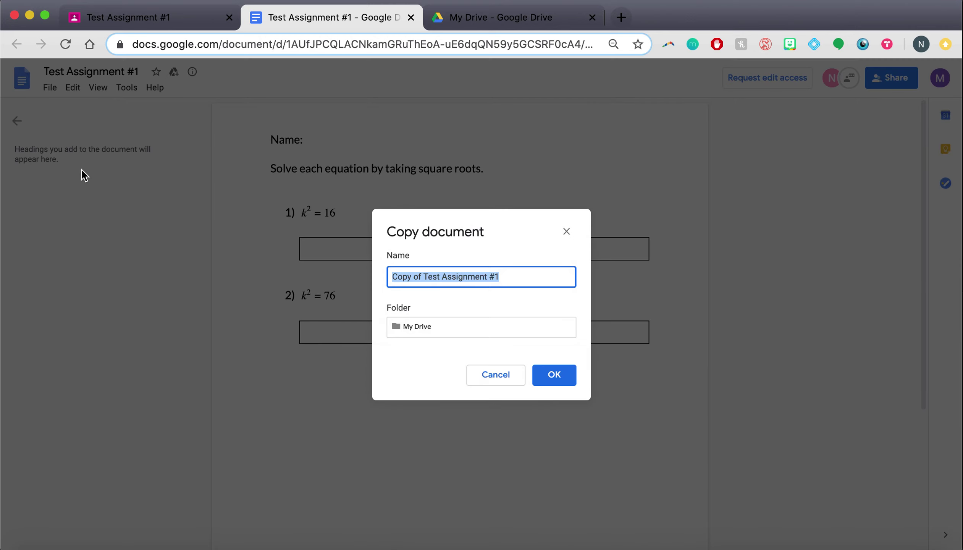
{"action": "left_click", "coordinate": [429, 275]}
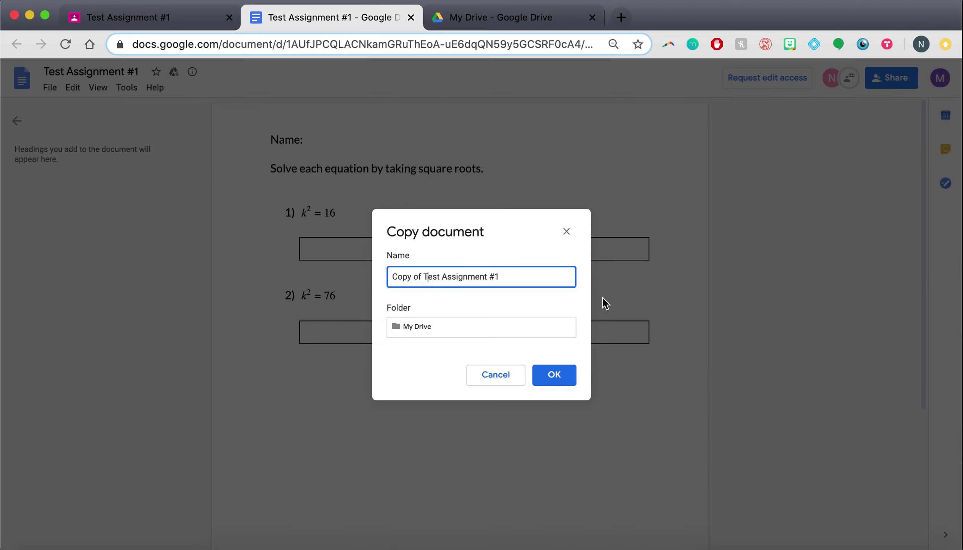
{"action": "key", "text": "shift+super+Left"}
{"action": "key", "text": "BackSpace"}
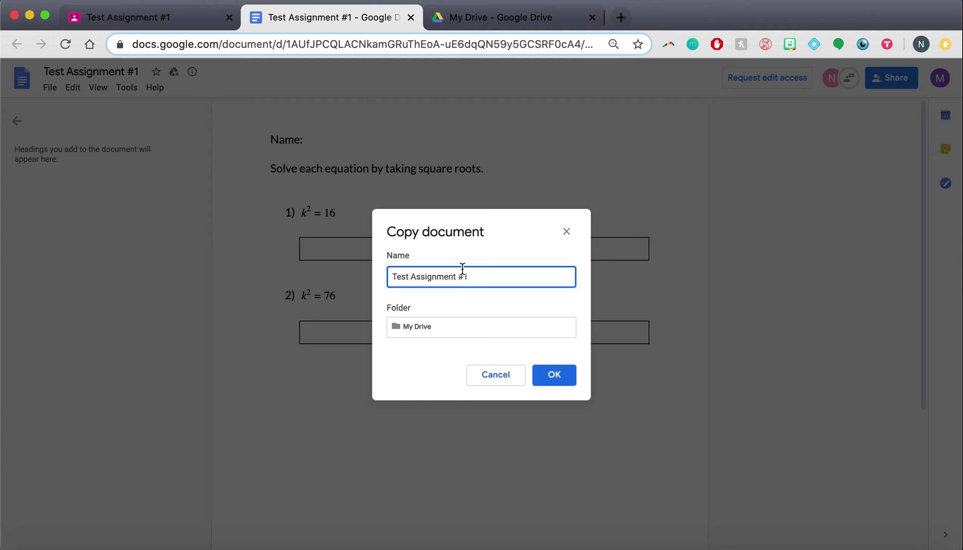
{"action": "left_click", "coordinate": [493, 275]}
{"action": "type", "text": "_MsLee"}
Step: Create a folder named Math Class in My Drive and save the document copy in it
{"action": "left_click", "coordinate": [415, 329]}
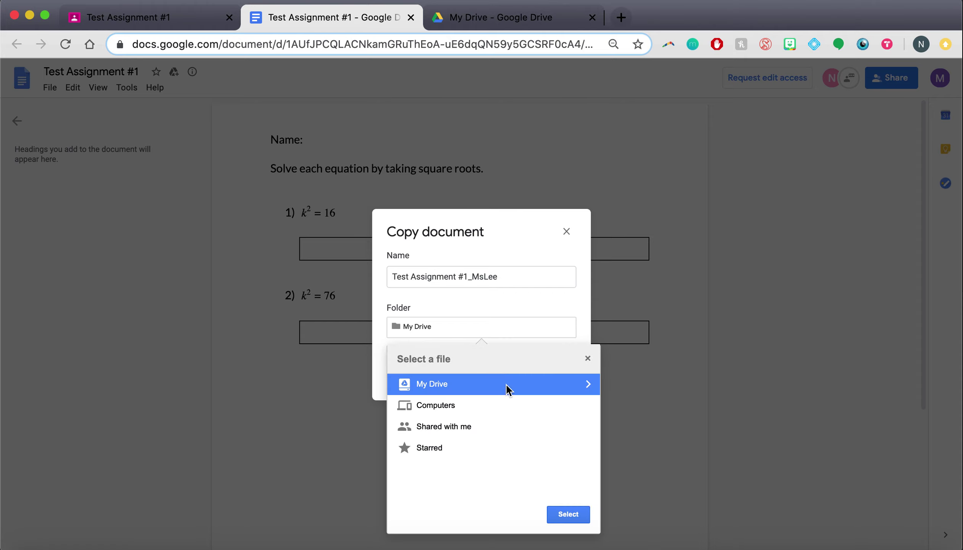
{"action": "left_click", "coordinate": [585, 385]}
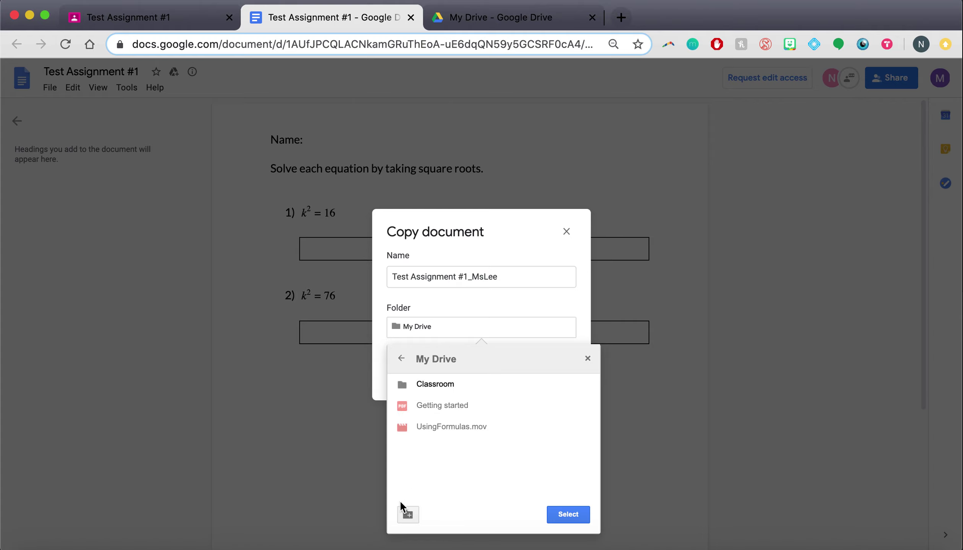
{"action": "left_click", "coordinate": [409, 514]}
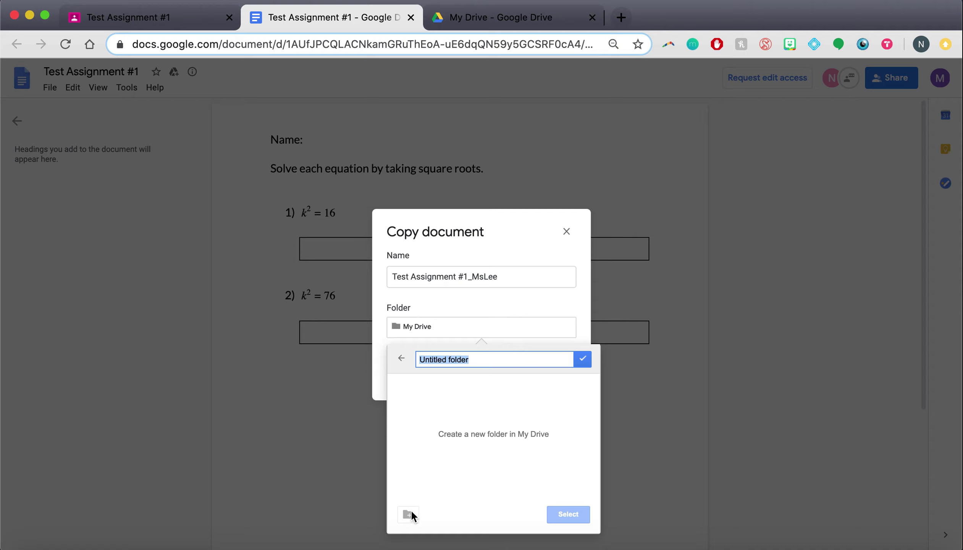
{"action": "type", "text": "MathC"}
{"action": "key", "text": "BackSpace"}
{"action": "type", "text": "CLass"}
{"action": "key", "text": "BackSpace"}
{"action": "key", "text": "BackSpace"}
{"action": "key", "text": "BackSpace"}
{"action": "key", "text": "BackSpace"}
{"action": "type", "text": "lass"}
{"action": "left_click", "coordinate": [582, 362]}
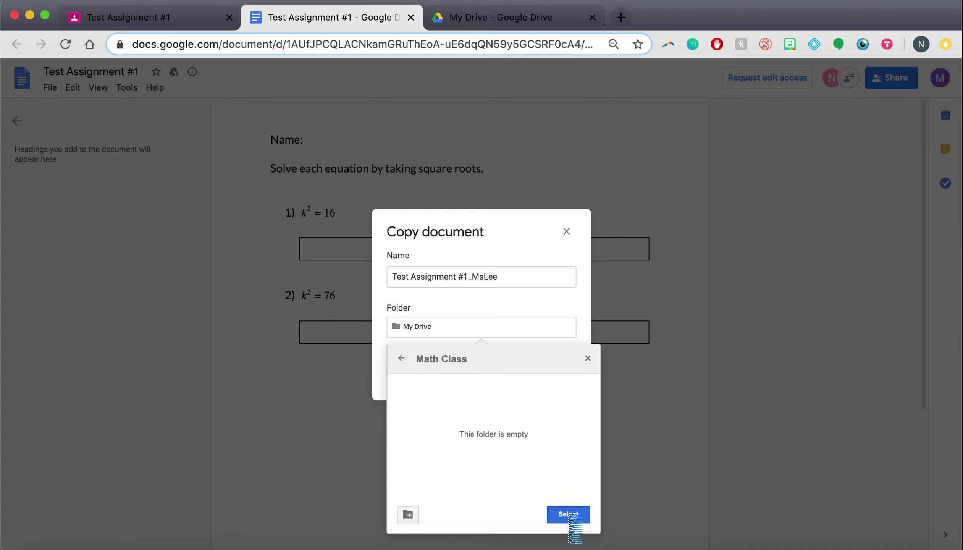
{"action": "left_click", "coordinate": [569, 515]}
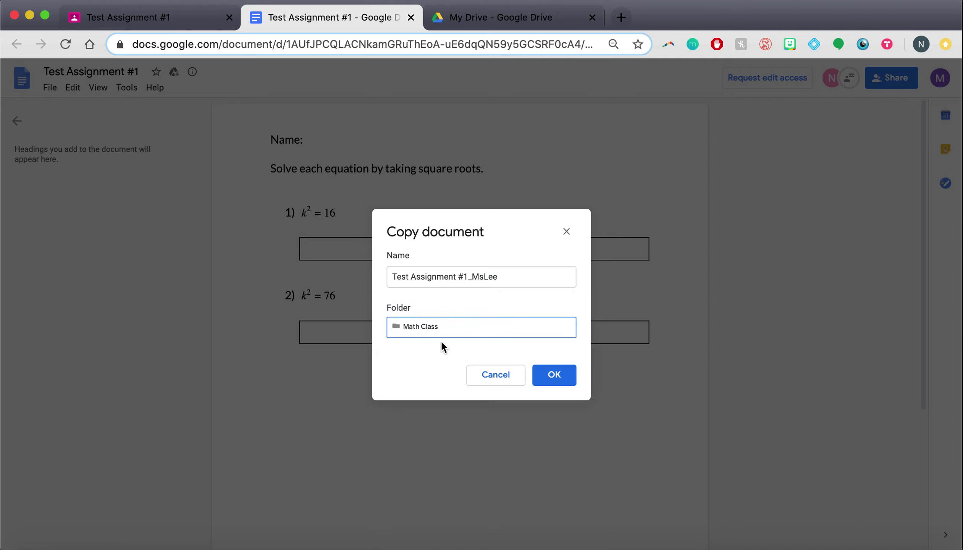
{"action": "left_click", "coordinate": [554, 385]}
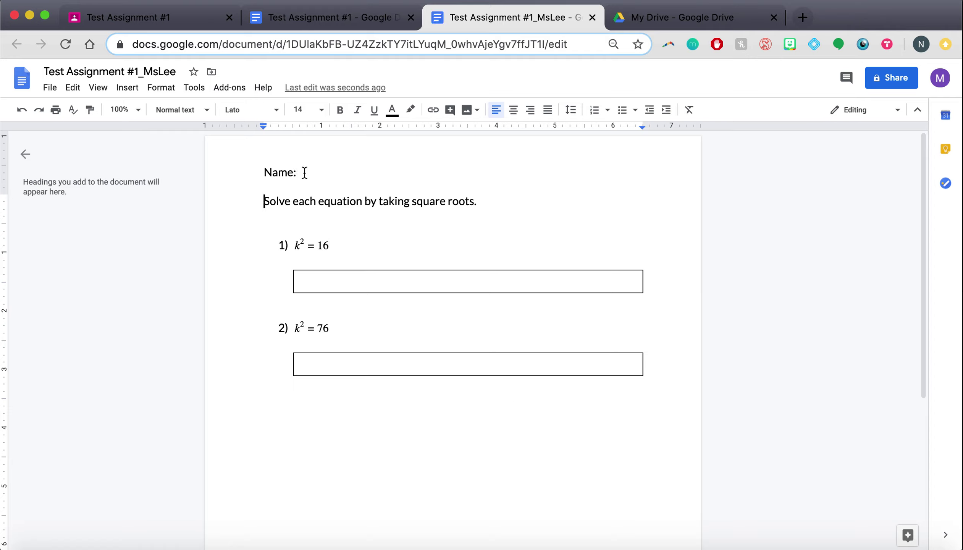
Step: Fill in the student's name after "Name:" in the copied document's header, and return to the body
{"action": "left_click", "coordinate": [304, 173]}
{"action": "type", "text": "Ms. Lee"}
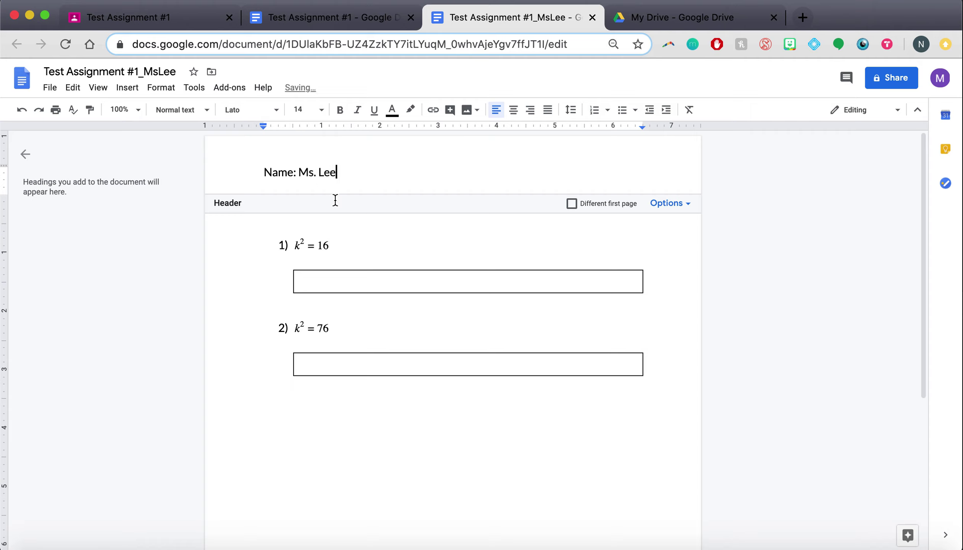
{"action": "left_click", "coordinate": [402, 302]}
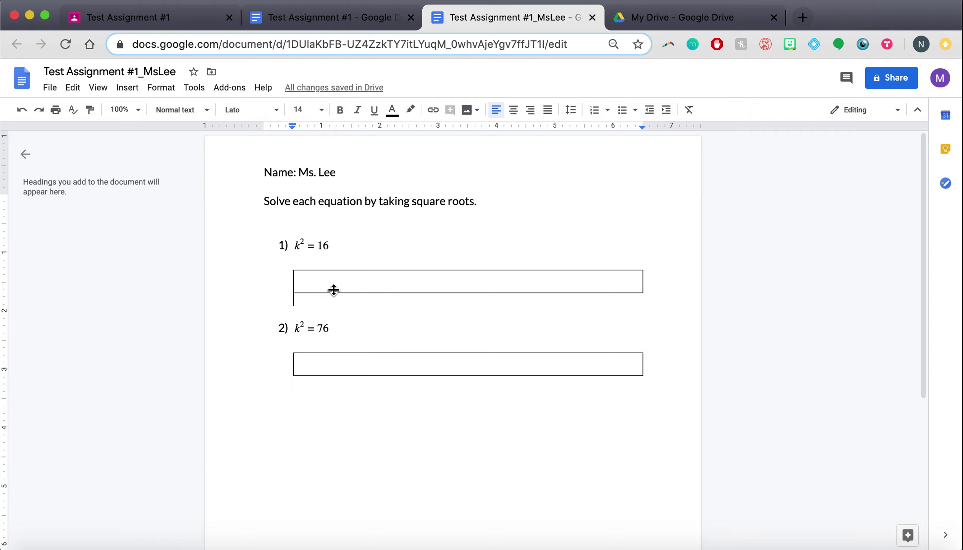
Step: Enter "This was a hard problem." in the answer box of problem 1 and clear it again
{"action": "left_click", "coordinate": [305, 278]}
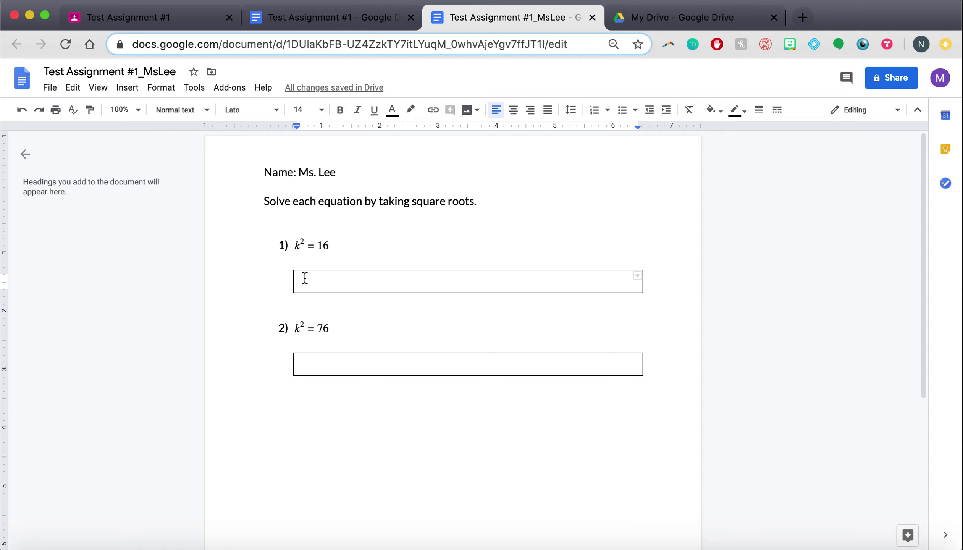
{"action": "type", "text": "THis"}
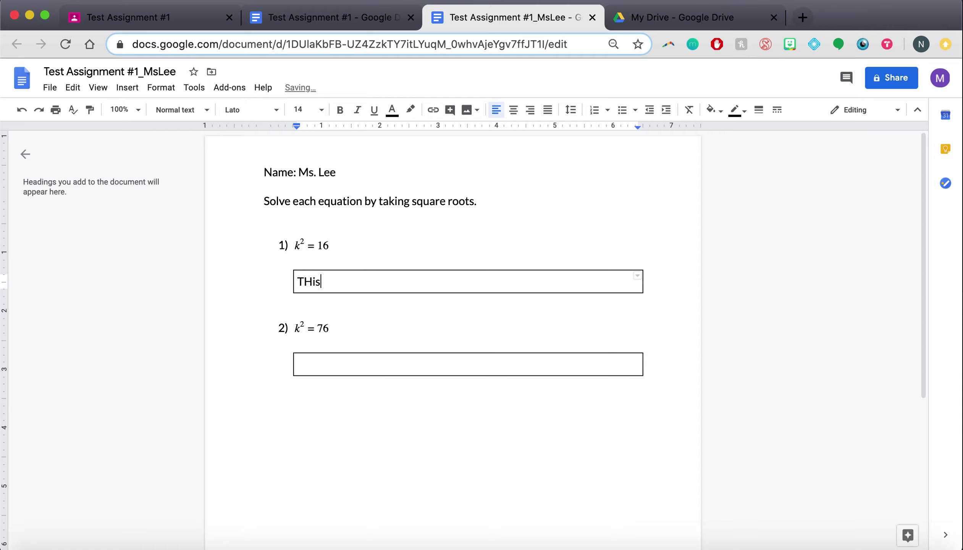
{"action": "key", "text": "BackSpace"}
{"action": "key", "text": "BackSpace"}
{"action": "key", "text": "BackSpace"}
{"action": "type", "text": "his was a hard problem."}
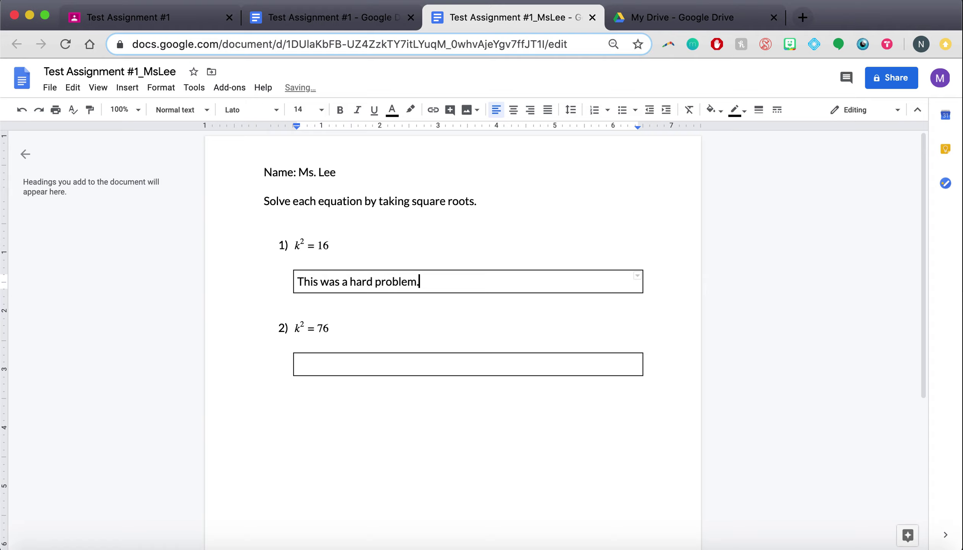
{"action": "key", "text": "super+shift+Left"}
{"action": "key", "text": "BackSpace"}
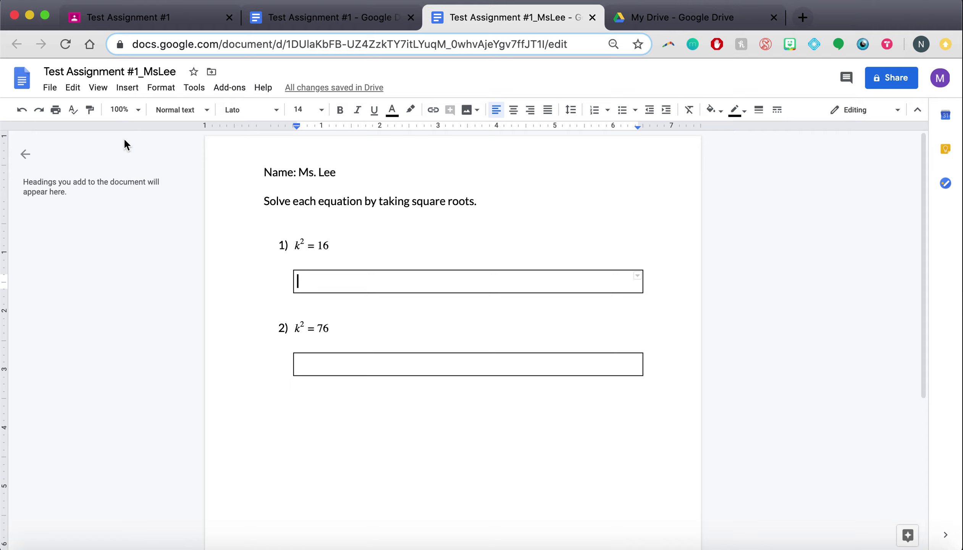
Step: Insert the equation k = ±4 in the answer box of problem 1
{"action": "left_click", "coordinate": [127, 89]}
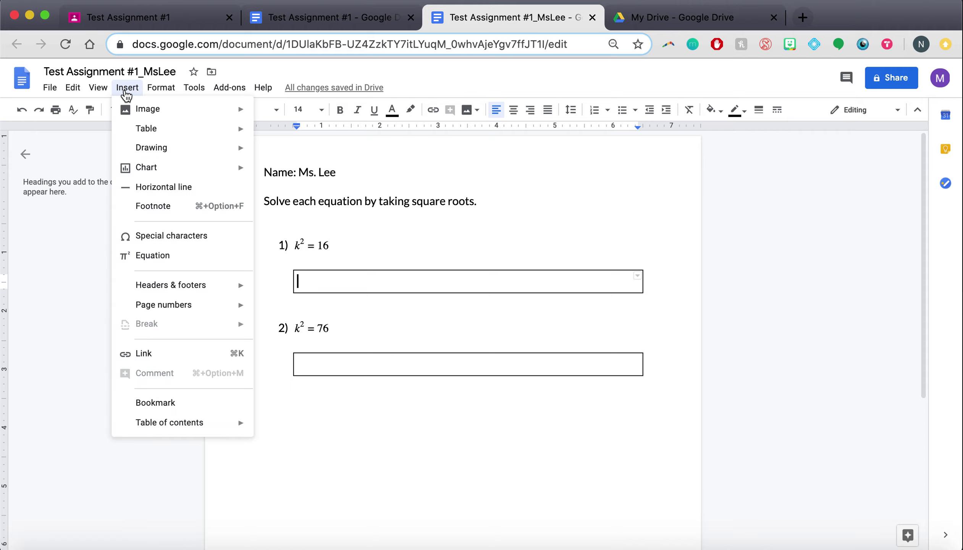
{"action": "left_click", "coordinate": [133, 255]}
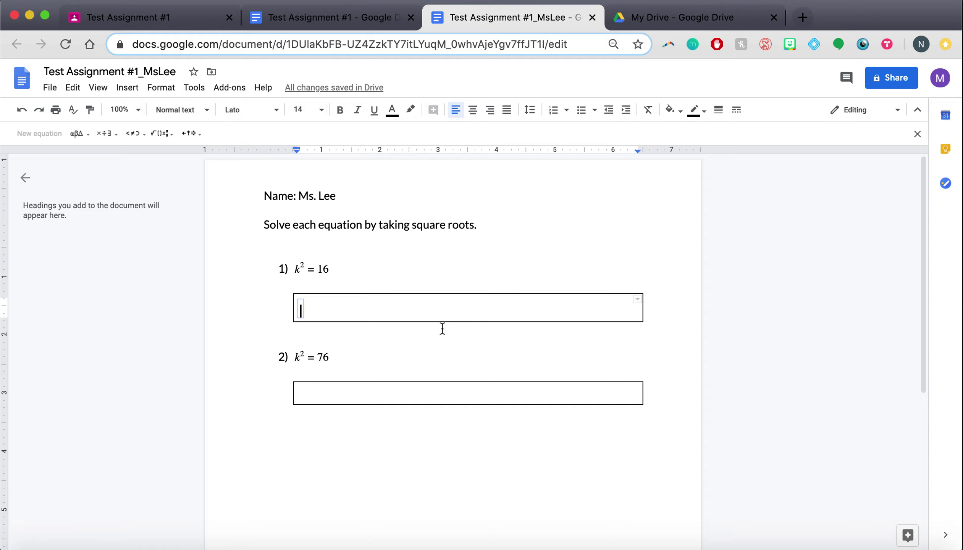
{"action": "type", "text": "k="}
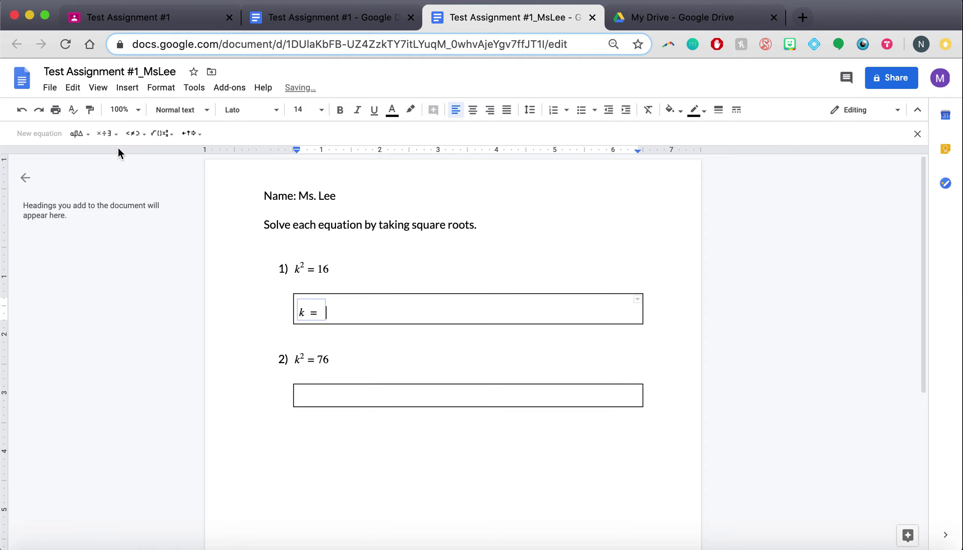
{"action": "left_click", "coordinate": [111, 138]}
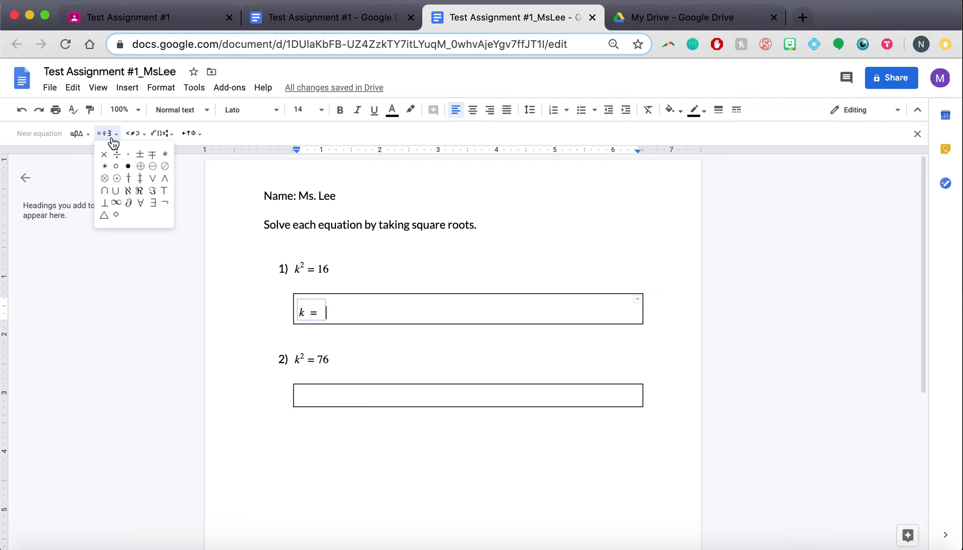
{"action": "left_click", "coordinate": [138, 157]}
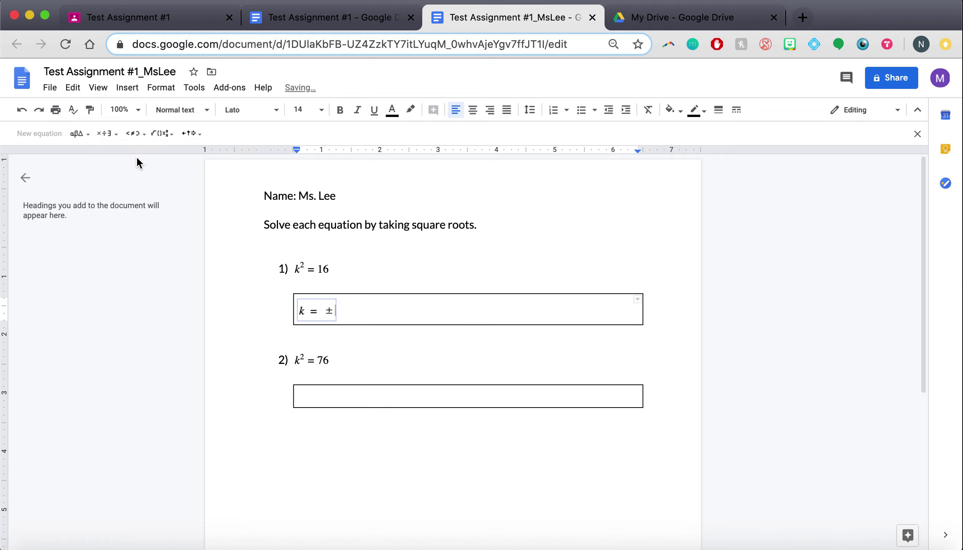
{"action": "type", "text": "4"}
Step: Insert the equation k = ±√76 in the answer box of problem 2
{"action": "left_click", "coordinate": [313, 396]}
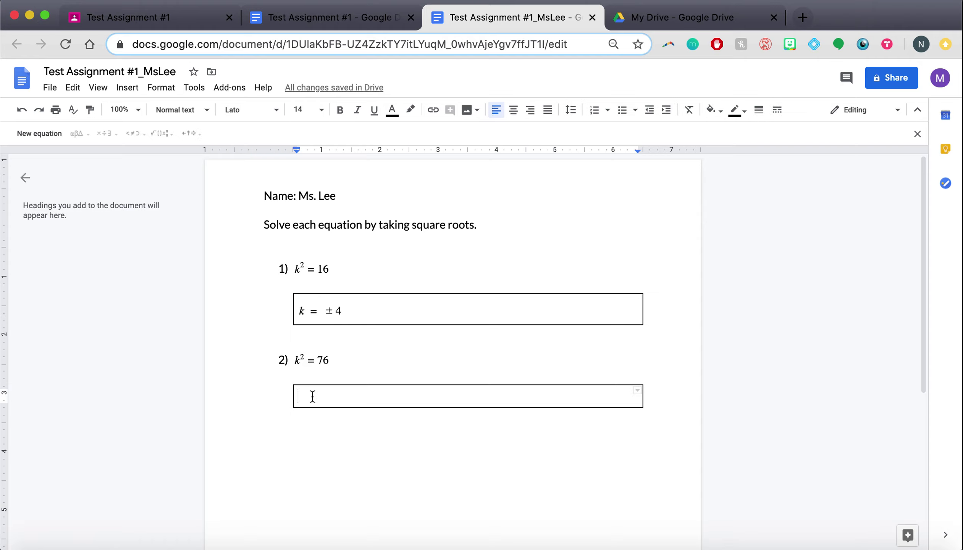
{"action": "left_click", "coordinate": [42, 134]}
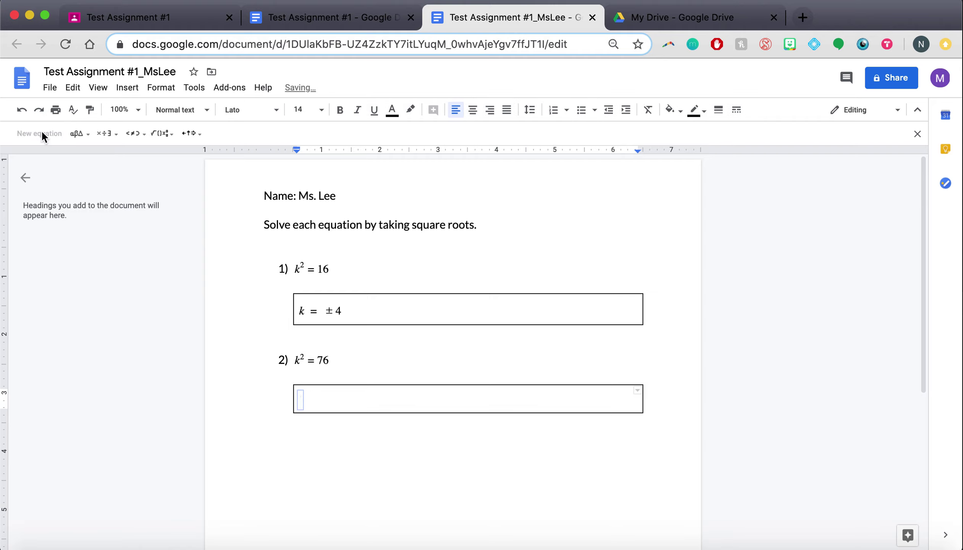
{"action": "type", "text": "k="}
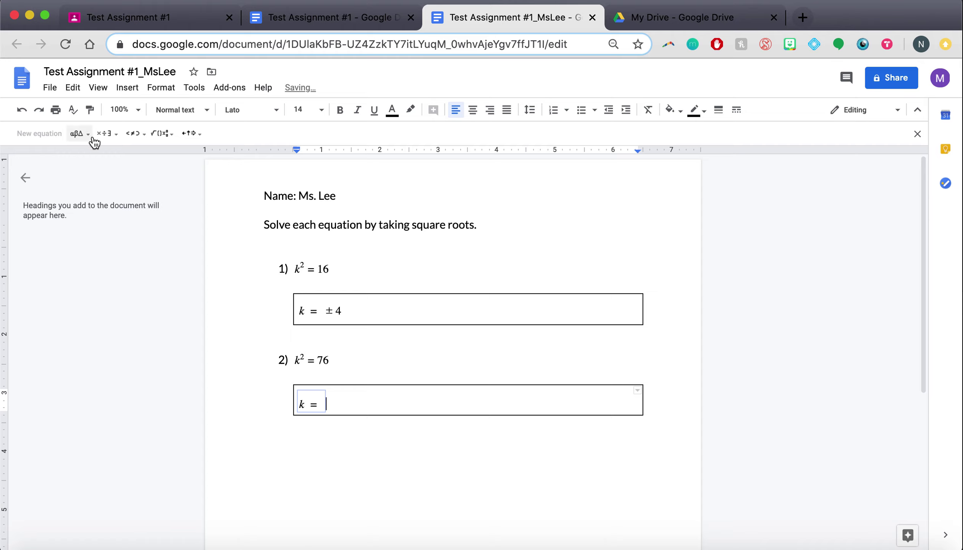
{"action": "left_click", "coordinate": [101, 135]}
{"action": "left_click", "coordinate": [141, 155]}
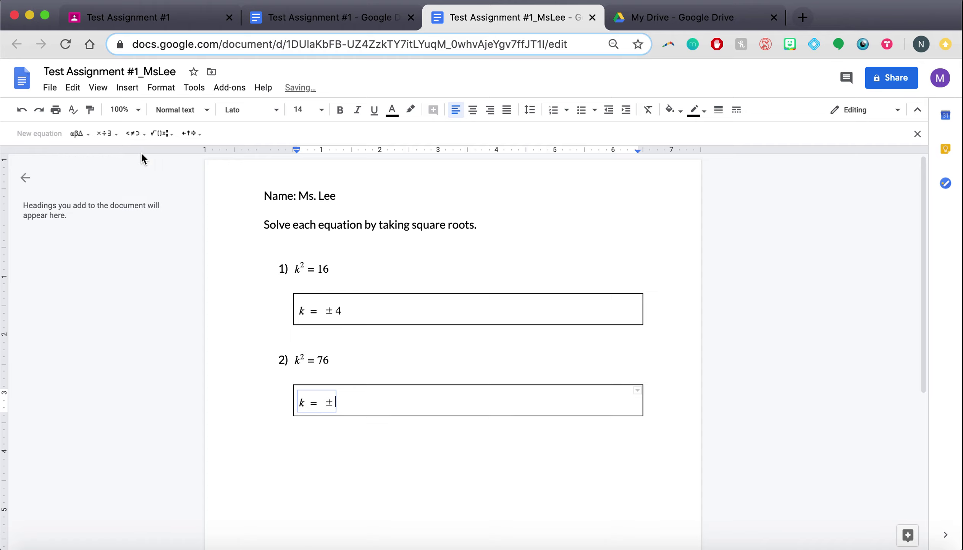
{"action": "left_click", "coordinate": [160, 133]}
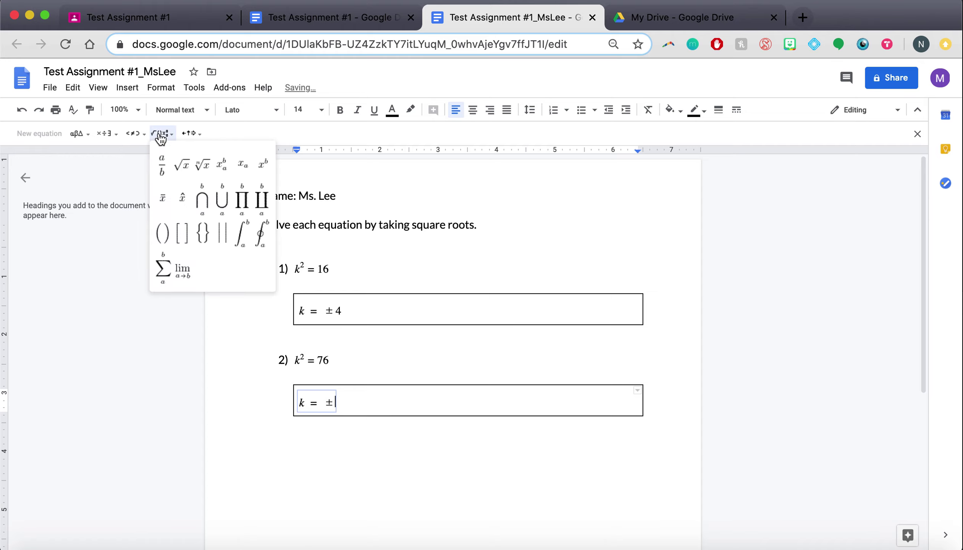
{"action": "left_click", "coordinate": [189, 176]}
{"action": "type", "text": "76"}
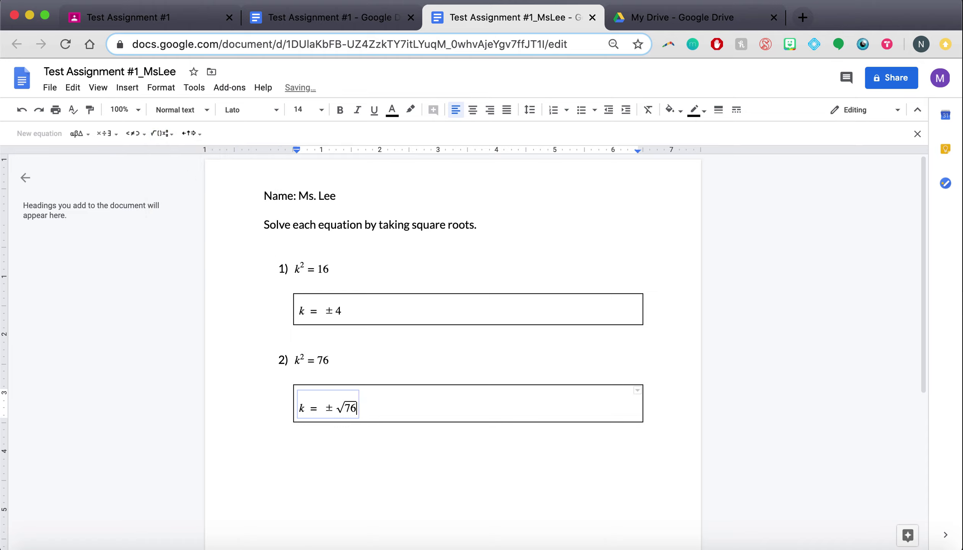
{"action": "left_click", "coordinate": [360, 461]}
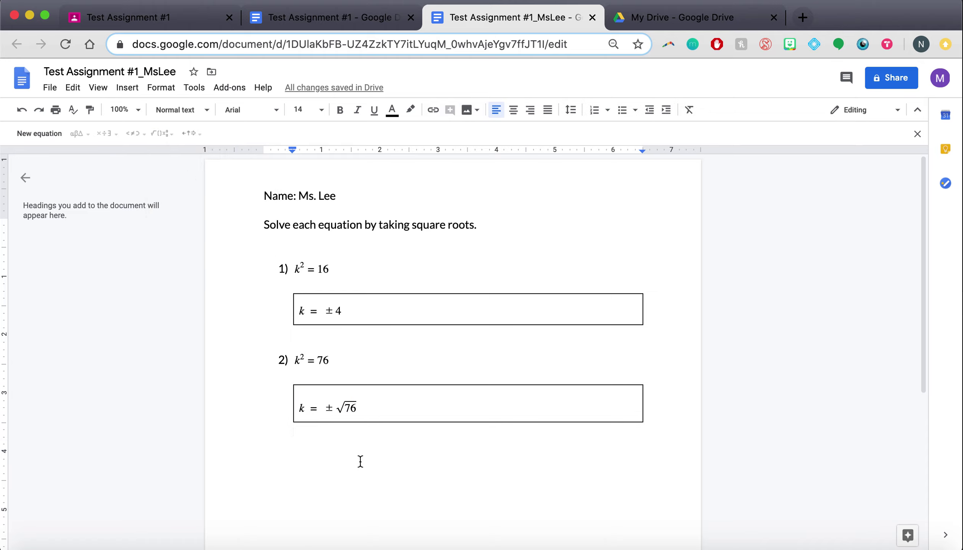
{"action": "left_click", "coordinate": [42, 133]}
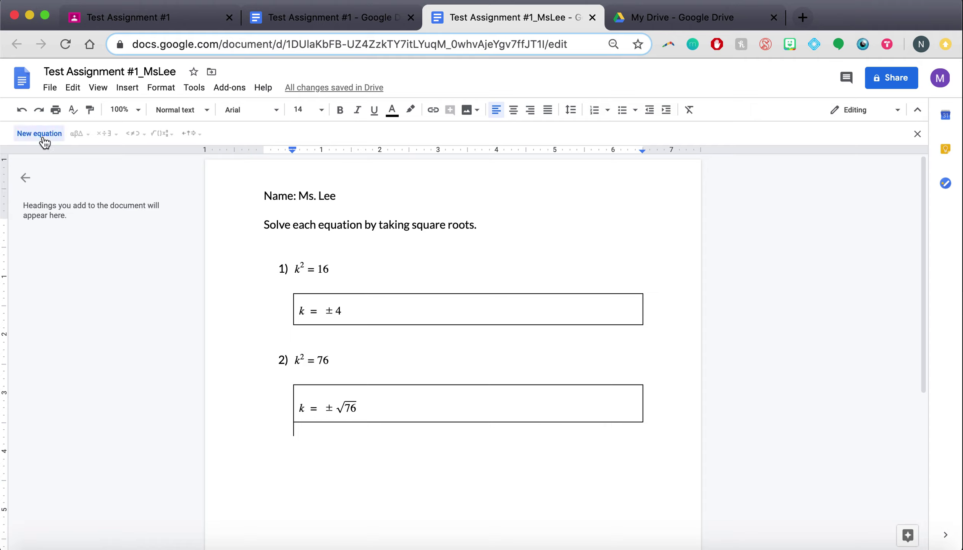
{"action": "left_click", "coordinate": [163, 134]}
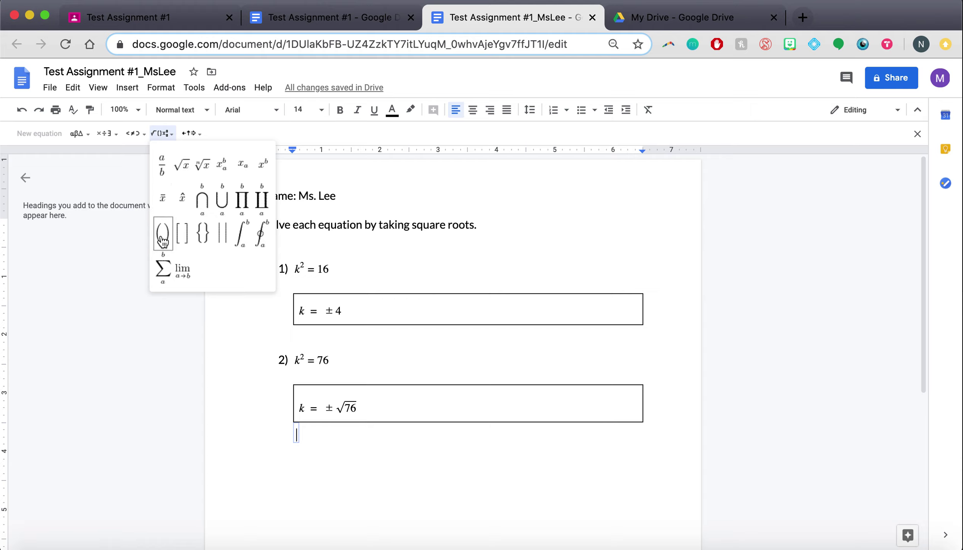
{"action": "left_click", "coordinate": [106, 133]}
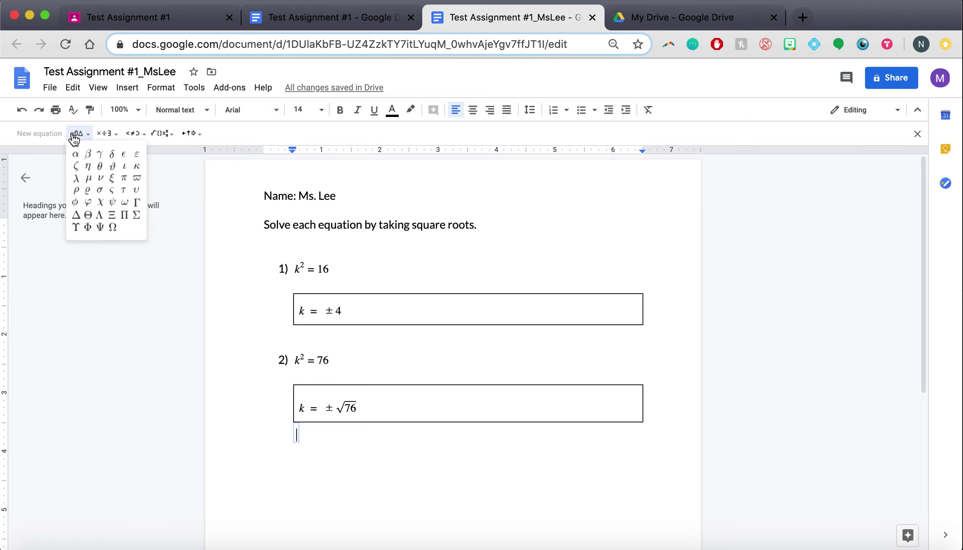
{"action": "mouse_move", "coordinate": [198, 136]}
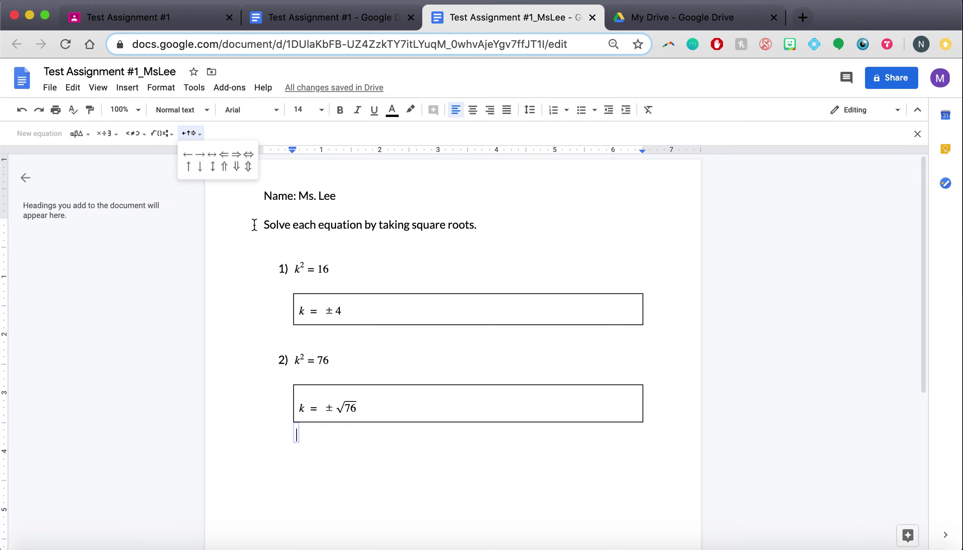
{"action": "left_click", "coordinate": [383, 434]}
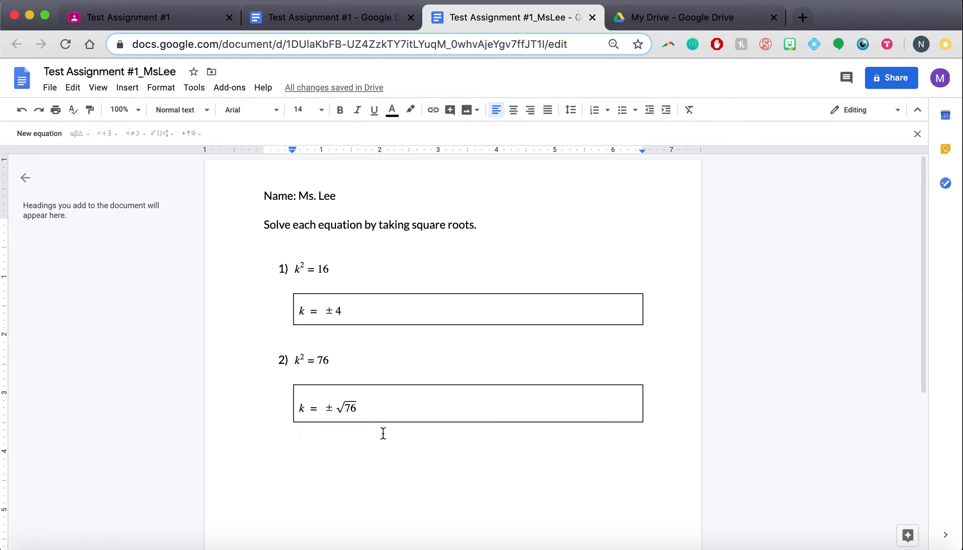
{"action": "key", "text": "super+v"}
Step: Switch to Google Classroom, attach the completed copy from the Math Class folder in My Drive to Test Assignment #1, and turn it in
{"action": "left_click", "coordinate": [134, 22]}
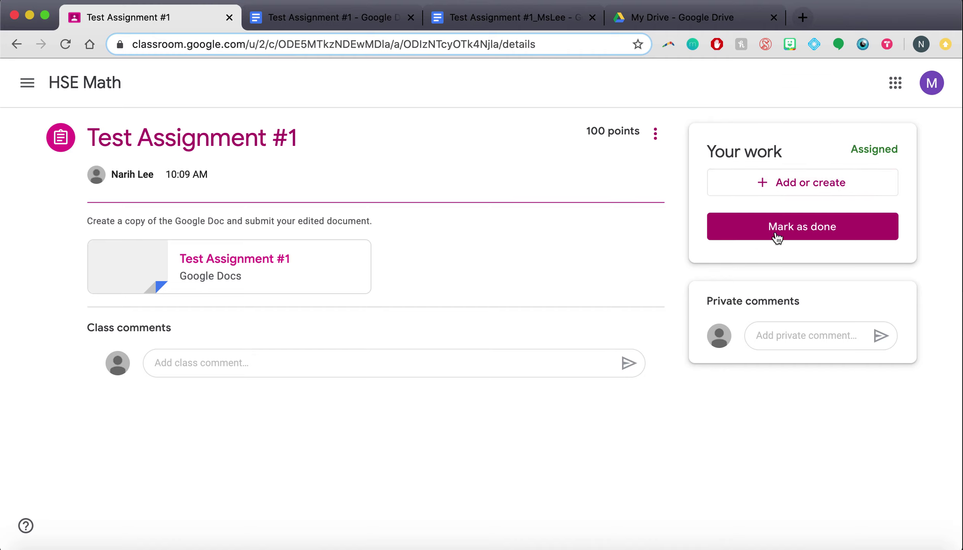
{"action": "left_click", "coordinate": [770, 189]}
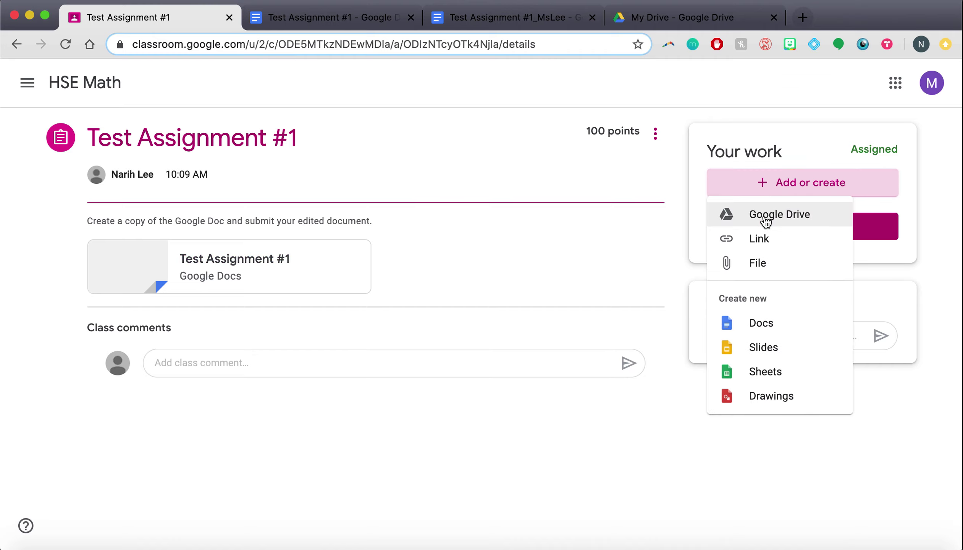
{"action": "left_click", "coordinate": [765, 217]}
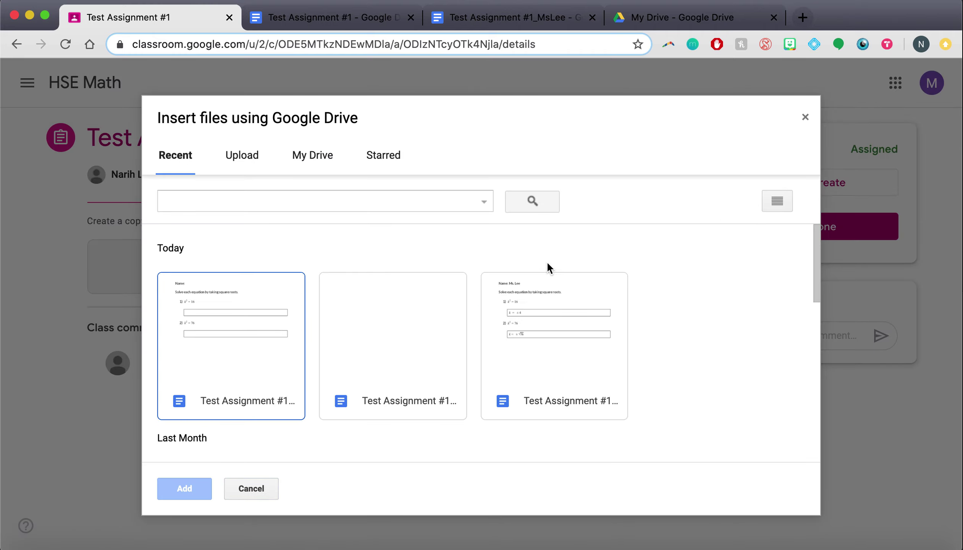
{"action": "scroll", "coordinate": [488, 295], "scroll_direction": "down", "scroll_amount": 10}
{"action": "left_click", "coordinate": [331, 157]}
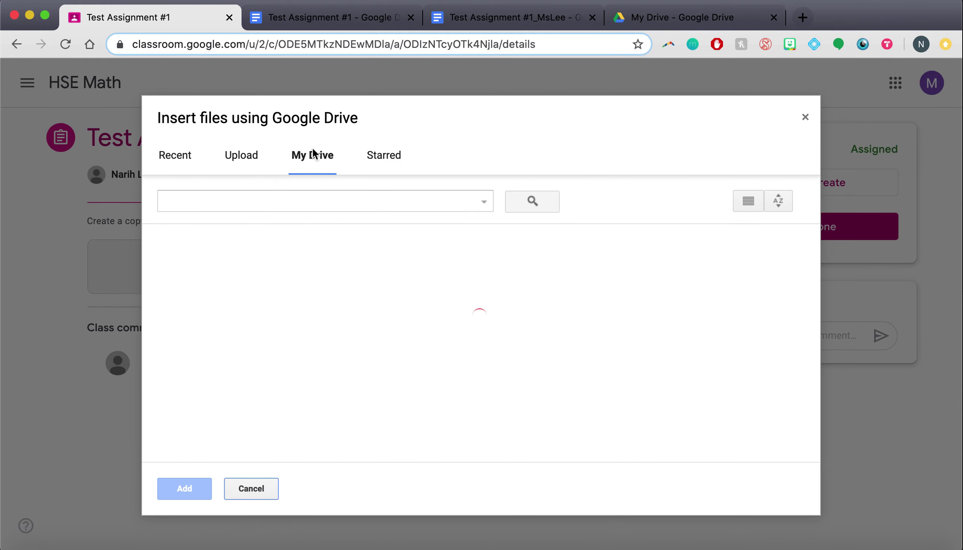
{"action": "double_click", "coordinate": [269, 289]}
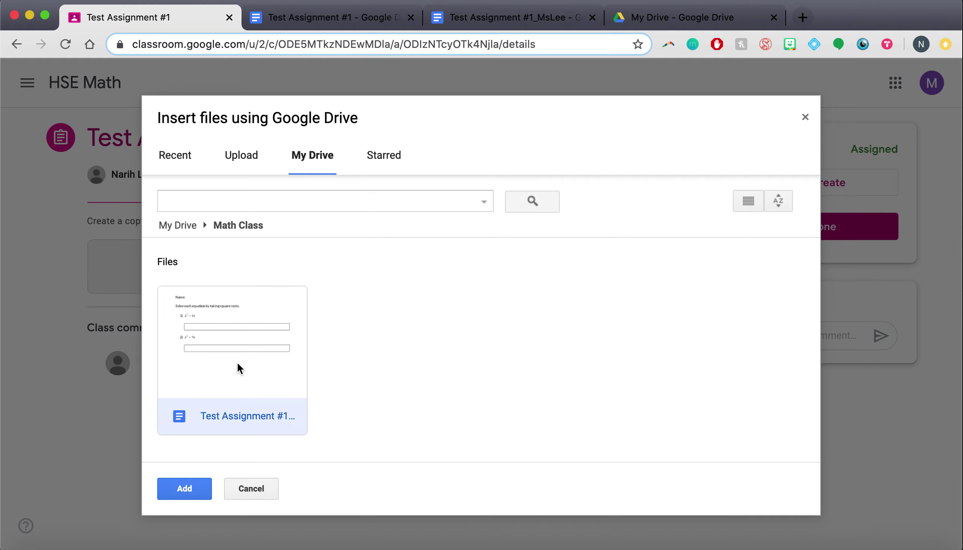
{"action": "left_click", "coordinate": [180, 490]}
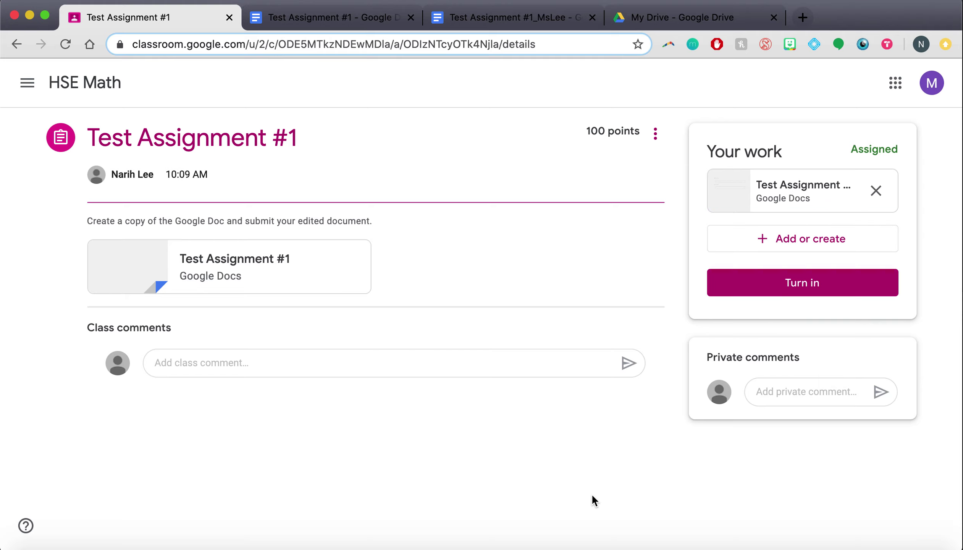
{"action": "left_click", "coordinate": [815, 288]}
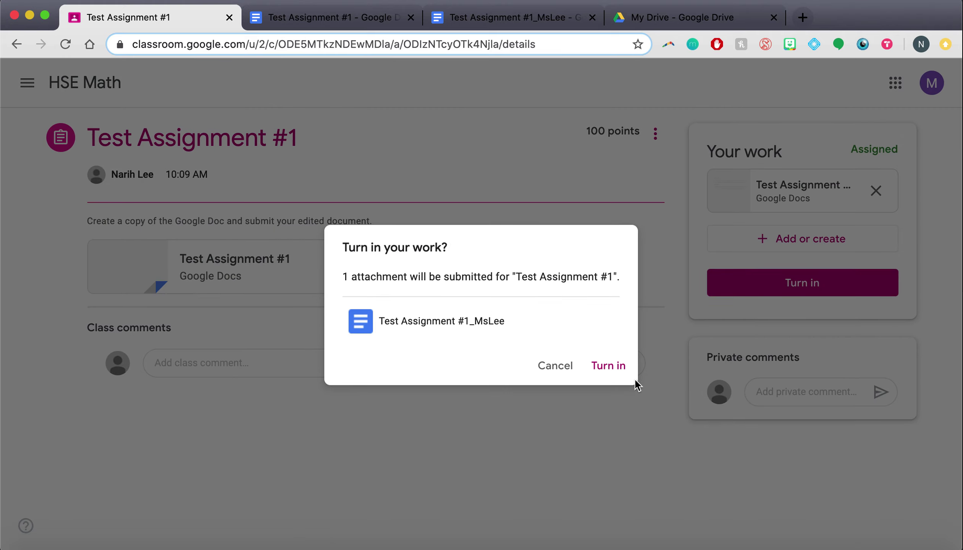
{"action": "left_click", "coordinate": [604, 371]}
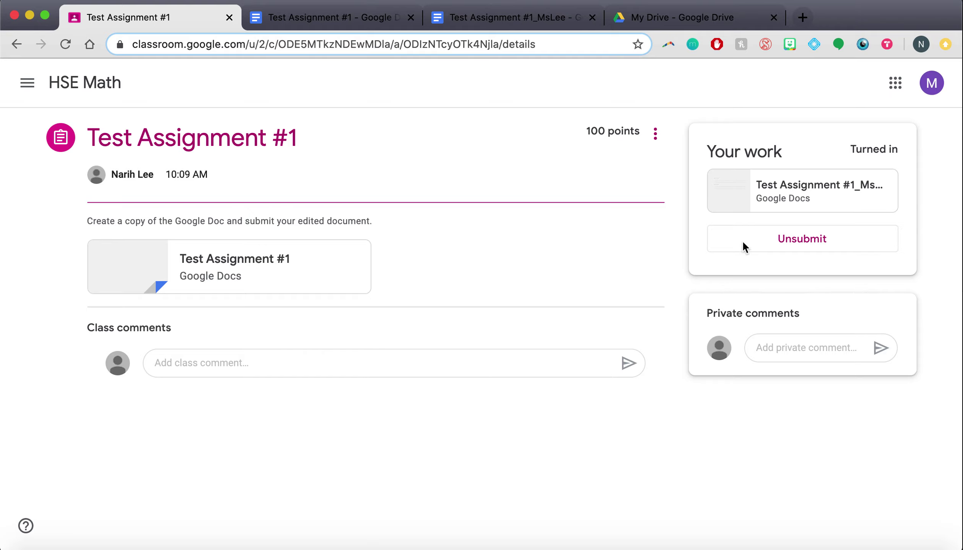
Step: Unsubmit Test Assignment #1 and remove the attached document from the work
{"action": "left_click", "coordinate": [815, 240]}
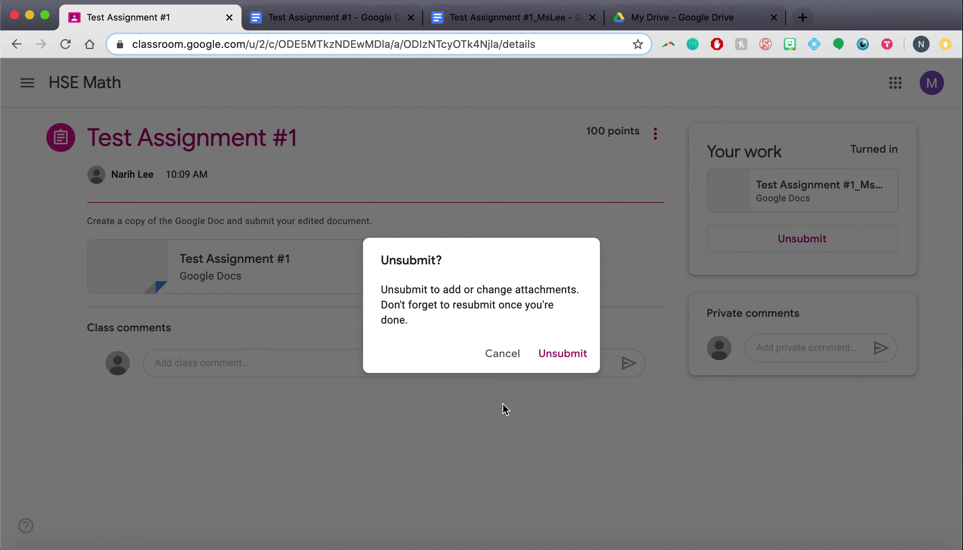
{"action": "left_click", "coordinate": [553, 359]}
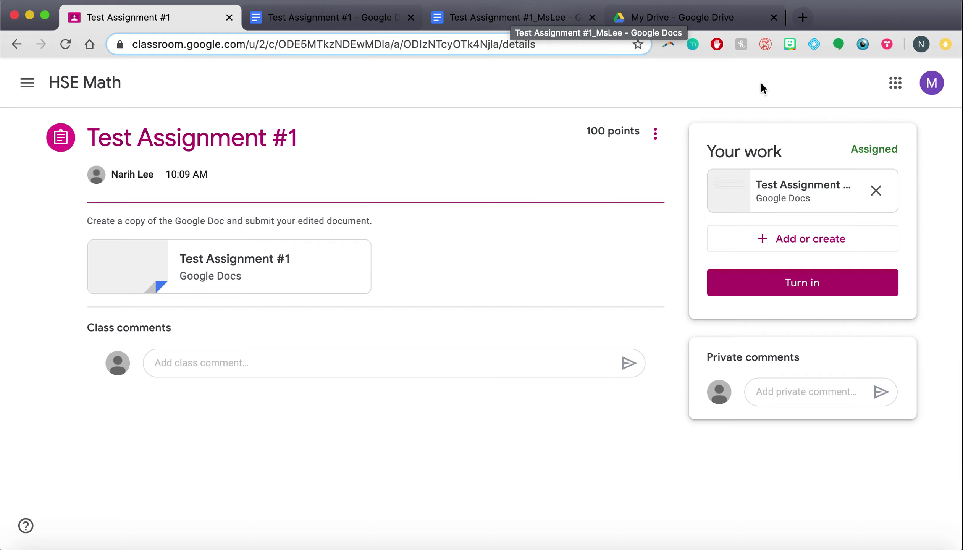
{"action": "left_click", "coordinate": [876, 190]}
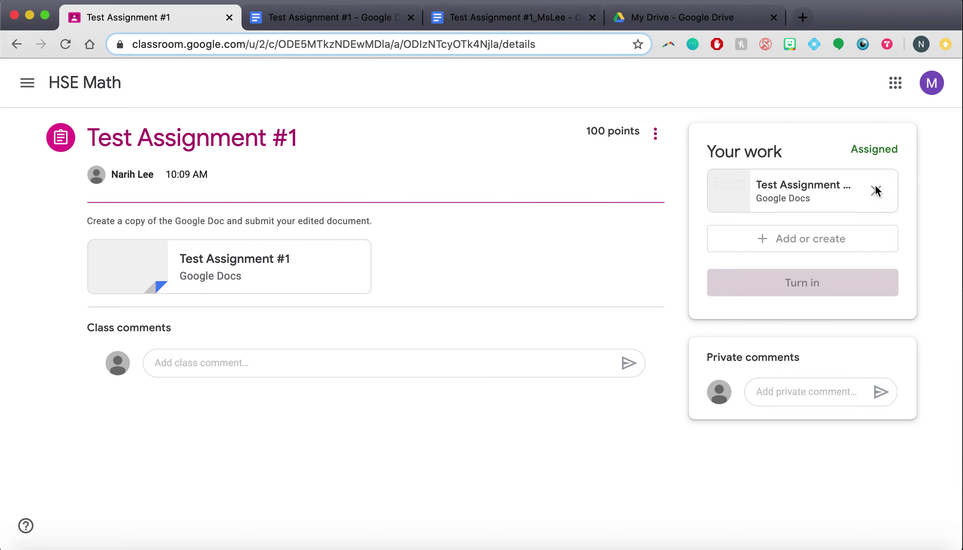
Step: Return to the copied assignment document, reload it to regain access, and add the line "edited" below problem 2's answer box
{"action": "left_click", "coordinate": [517, 21]}
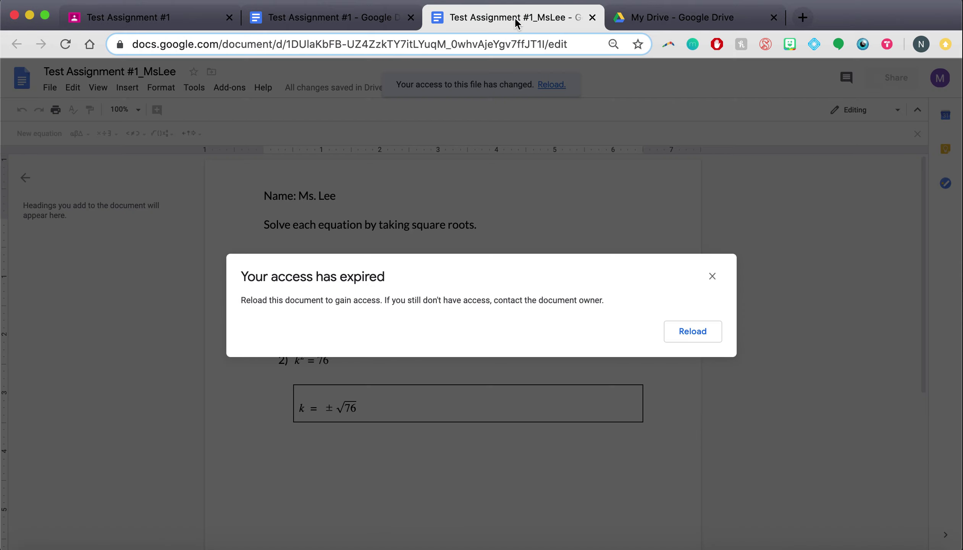
{"action": "left_click", "coordinate": [699, 336]}
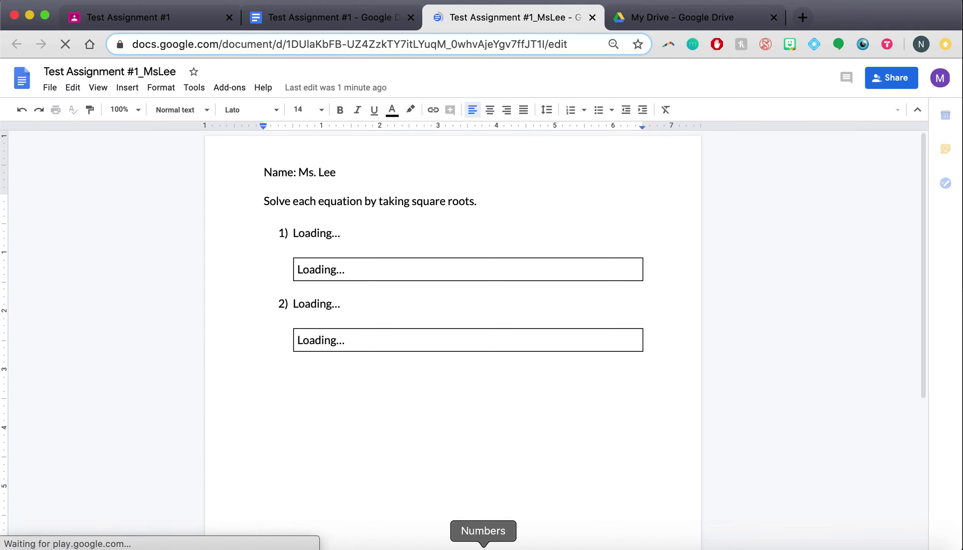
{"action": "scroll", "coordinate": [478, 425], "scroll_direction": "down", "scroll_amount": 4}
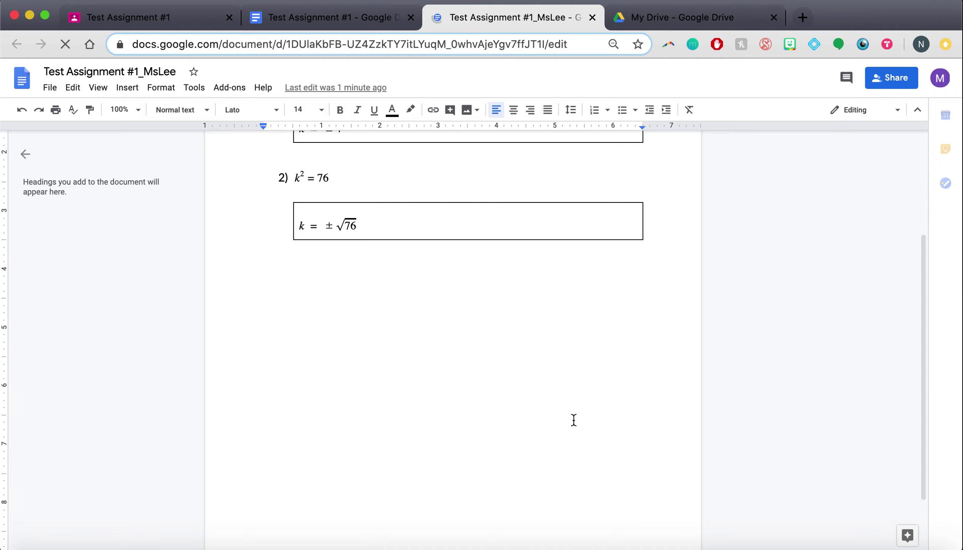
{"action": "left_click", "coordinate": [546, 399]}
{"action": "key", "text": "Return"}
{"action": "type", "text": "edited"}
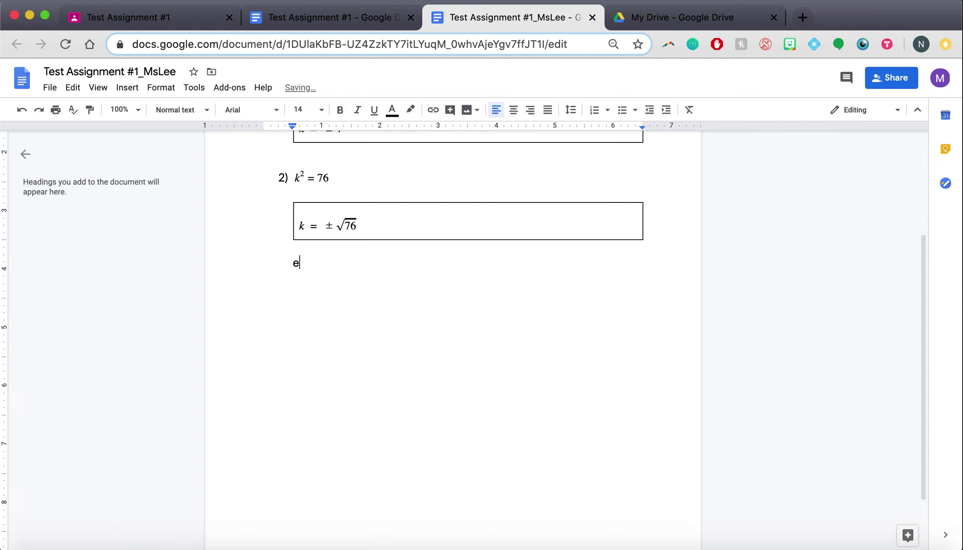
{"action": "left_click", "coordinate": [134, 18]}
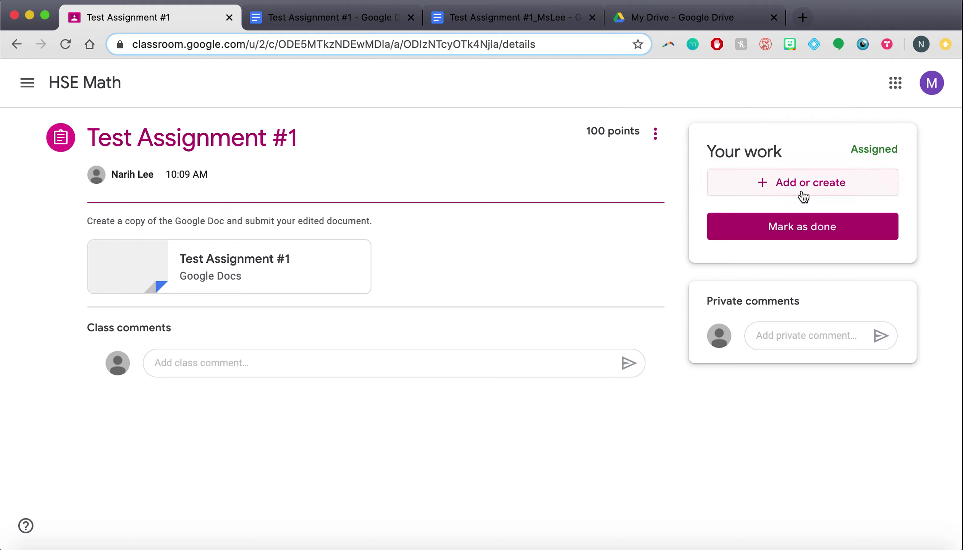
{"action": "left_click", "coordinate": [523, 20]}
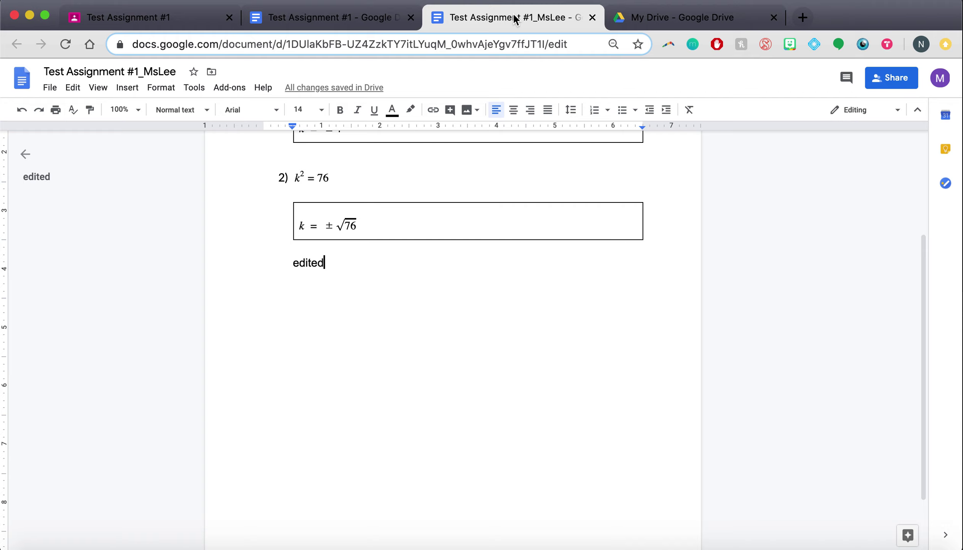
{"action": "scroll", "coordinate": [683, 402], "scroll_direction": "down", "scroll_amount": 2}
{"action": "scroll", "coordinate": [681, 399], "scroll_direction": "up", "scroll_amount": 6}
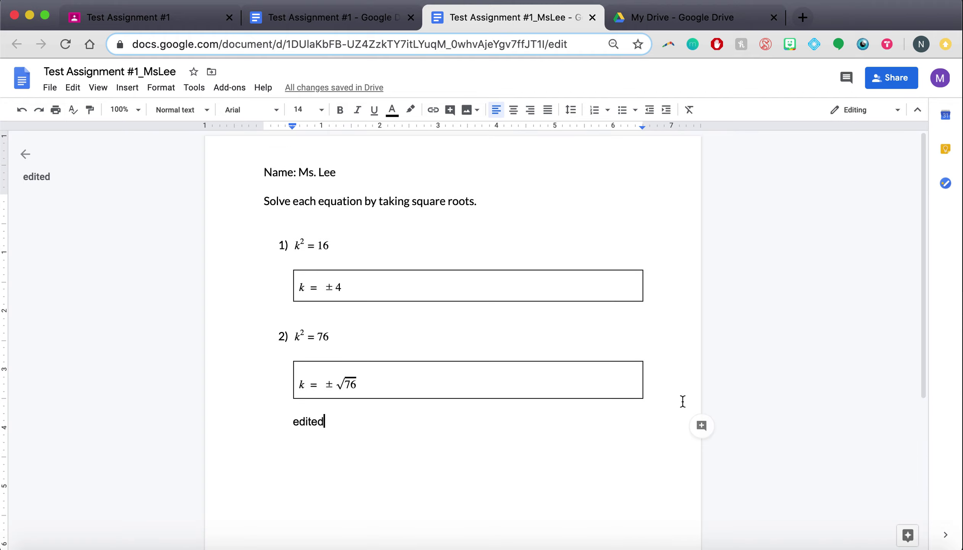
Step: Insert a page break after "edited" and start a numbered list with "Make a copy of the document and rename it"
{"action": "left_click", "coordinate": [519, 433]}
{"action": "key", "text": "super+Return"}
{"action": "type", "text": "Name: Ms. Lee"}
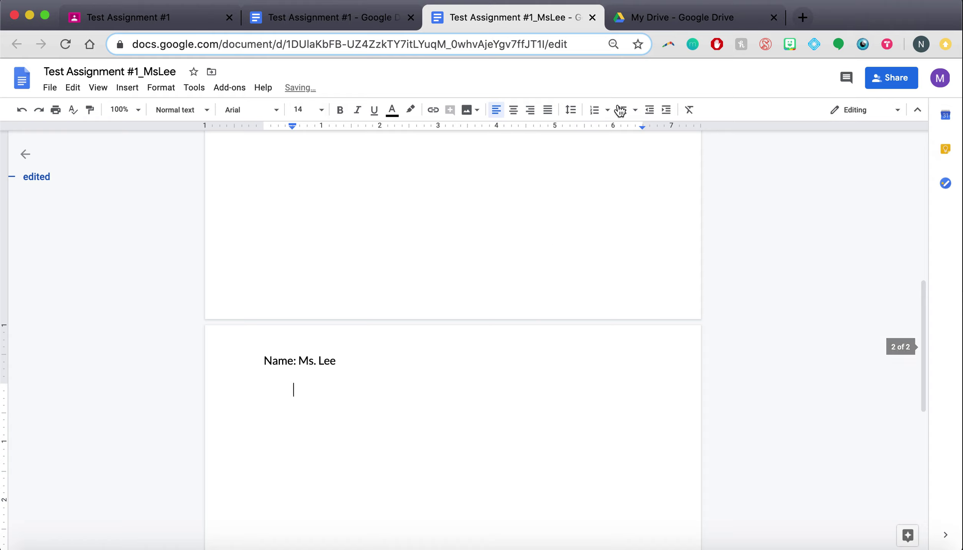
{"action": "left_click", "coordinate": [593, 111]}
{"action": "type", "text": "Make"}
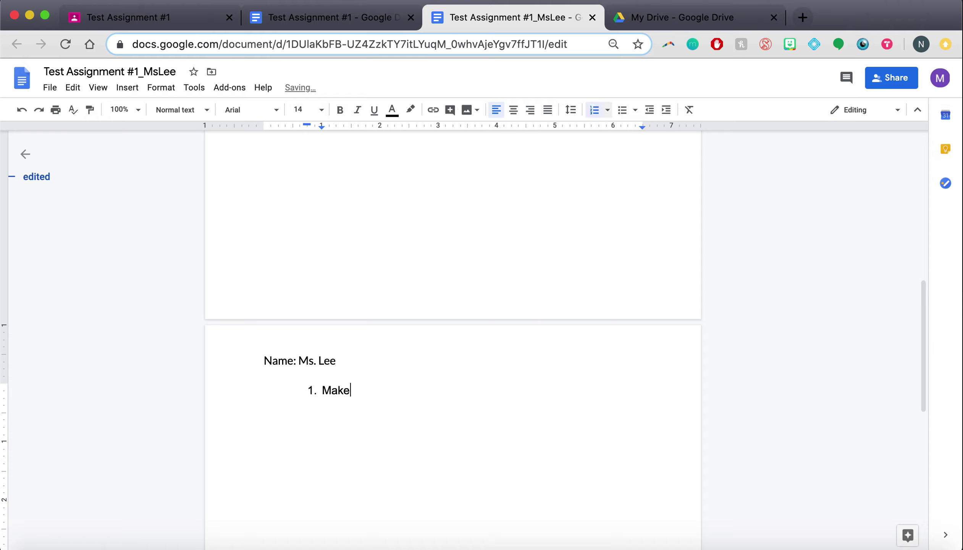
{"action": "type", "text": " a copy of the document and rename it"}
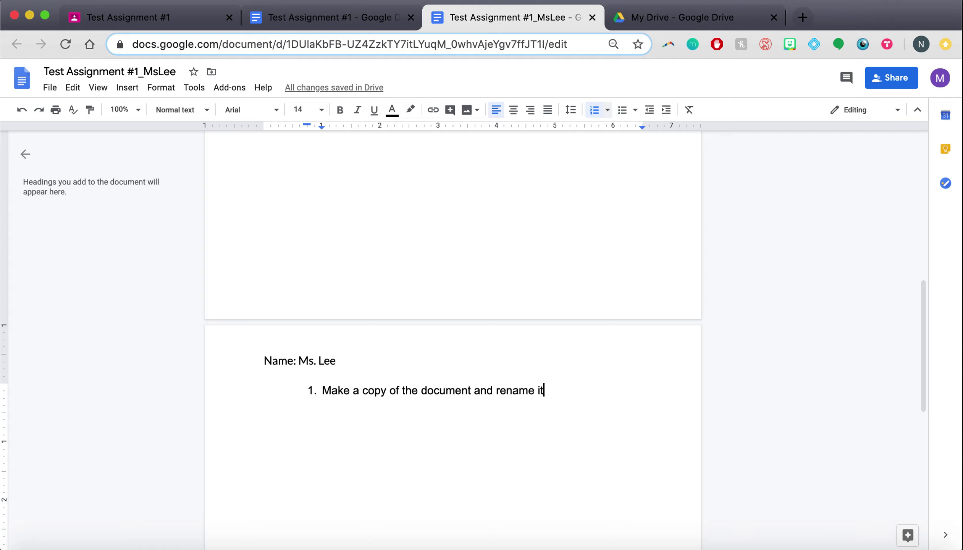
Step: Add the numbered list items "Write your name on your document" and "Insert equation"
{"action": "key", "text": "Return"}
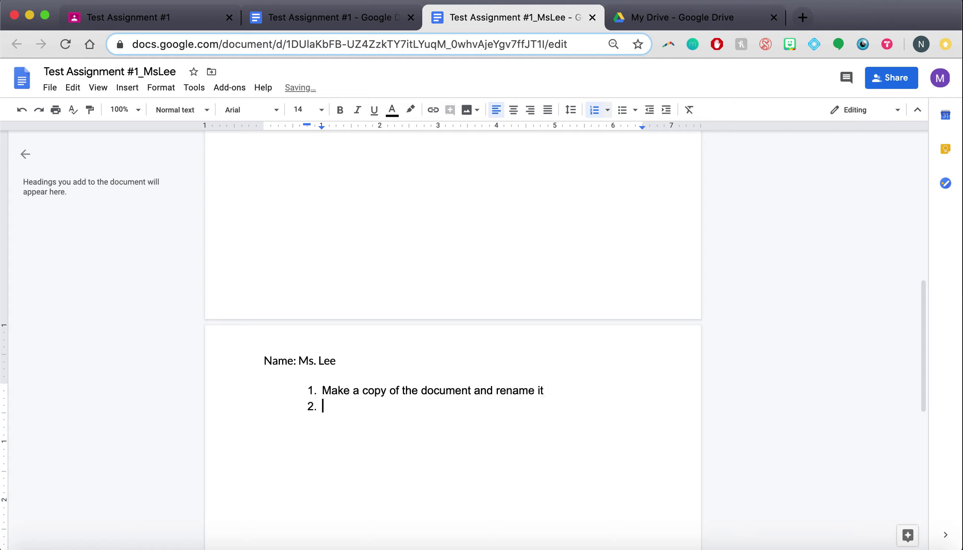
{"action": "type", "text": "Write your name on your "}
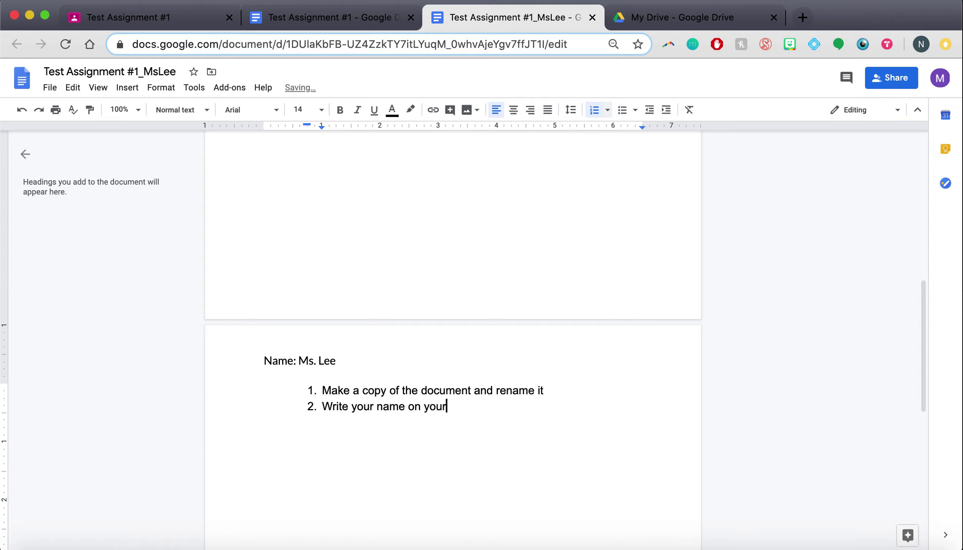
{"action": "type", "text": "document"}
{"action": "key", "text": "Return"}
{"action": "type", "text": "Insert equation"}
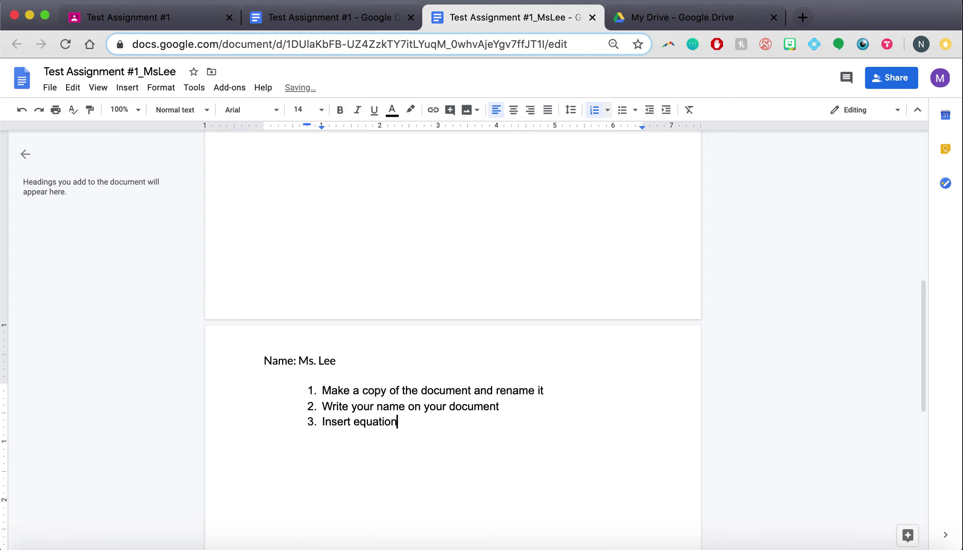
Step: Insert an arrow between "Insert" and "equation" in list item 3, and return to the end of that line
{"action": "key", "text": "Left"}
{"action": "key", "text": "Left"}
{"action": "key", "text": "Left"}
{"action": "key", "text": "Left"}
{"action": "key", "text": "Left"}
{"action": "key", "text": "Left"}
{"action": "key", "text": "Left"}
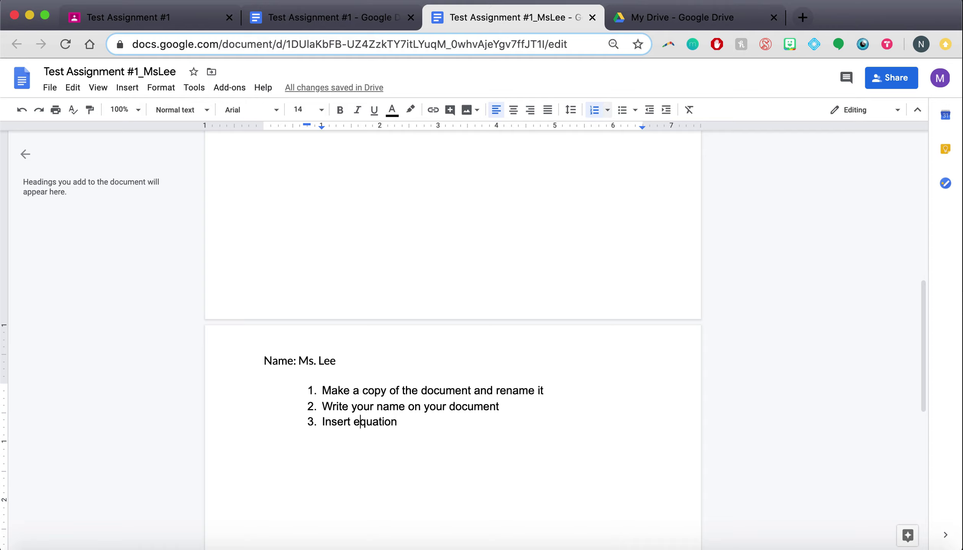
{"action": "type", "text": "->"}
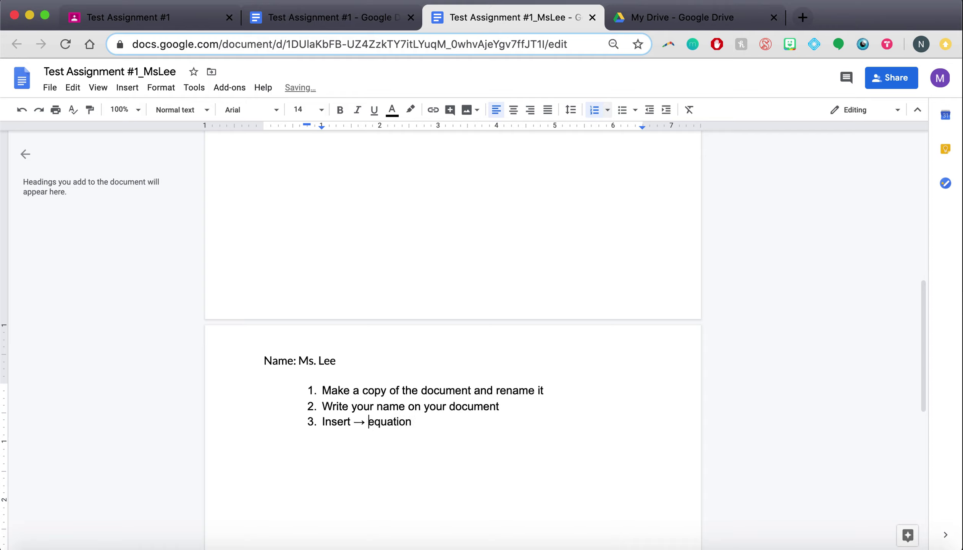
{"action": "left_click", "coordinate": [617, 432]}
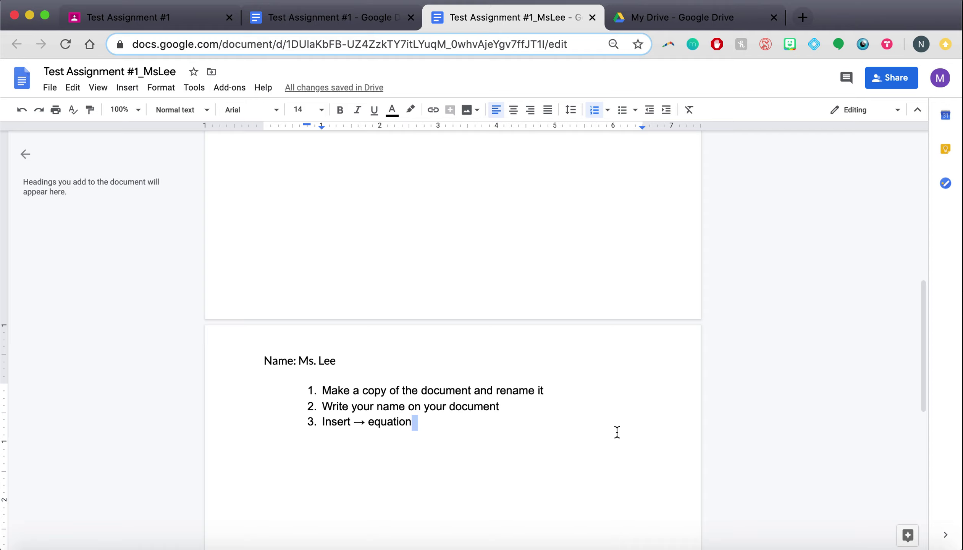
{"action": "key", "text": "Left"}
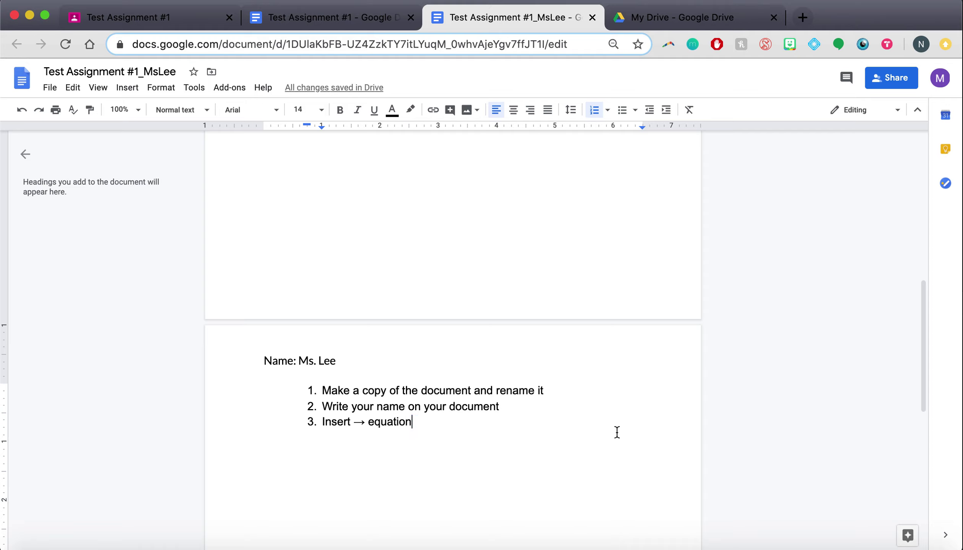